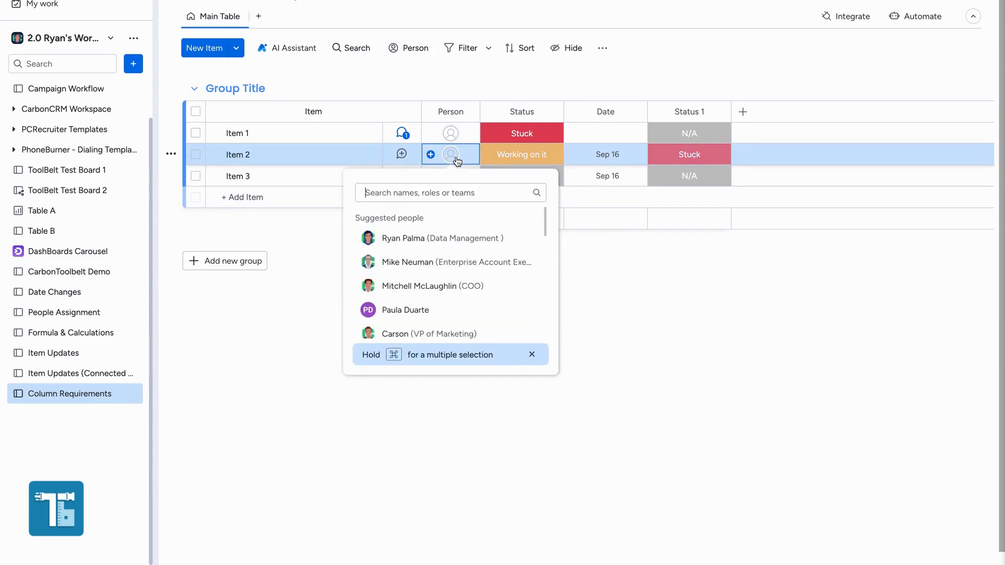
# - Assign the first suggested person to Item 2 and set its Status to Stuck
pyautogui.click(412, 234)
pyautogui.click(536, 157)
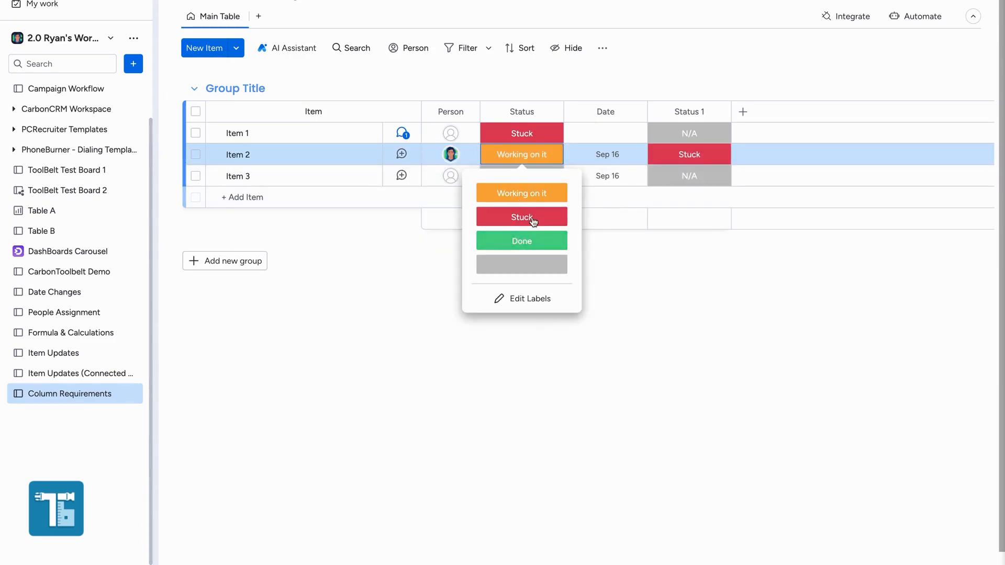
pyautogui.click(537, 193)
pyautogui.click(529, 159)
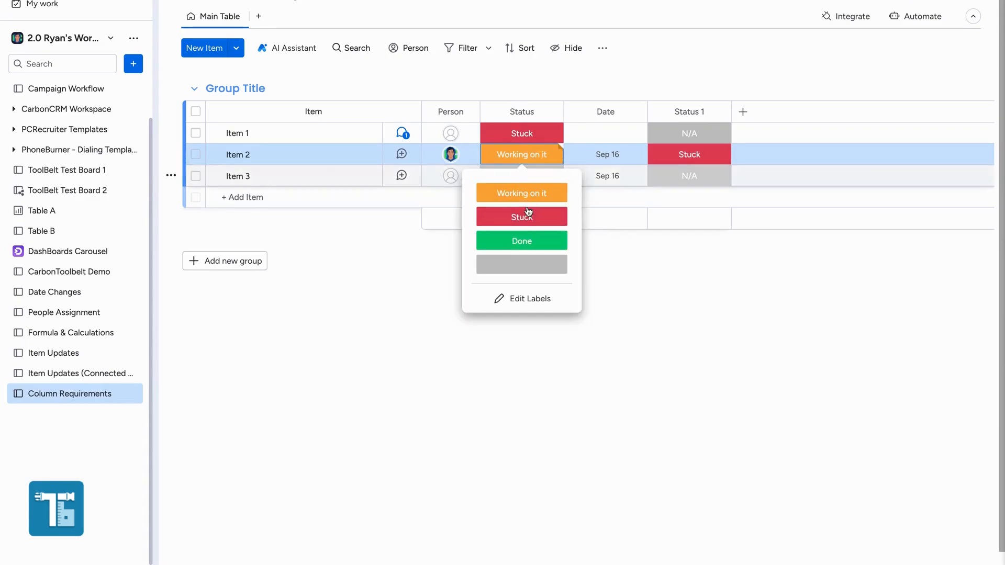
pyautogui.click(527, 216)
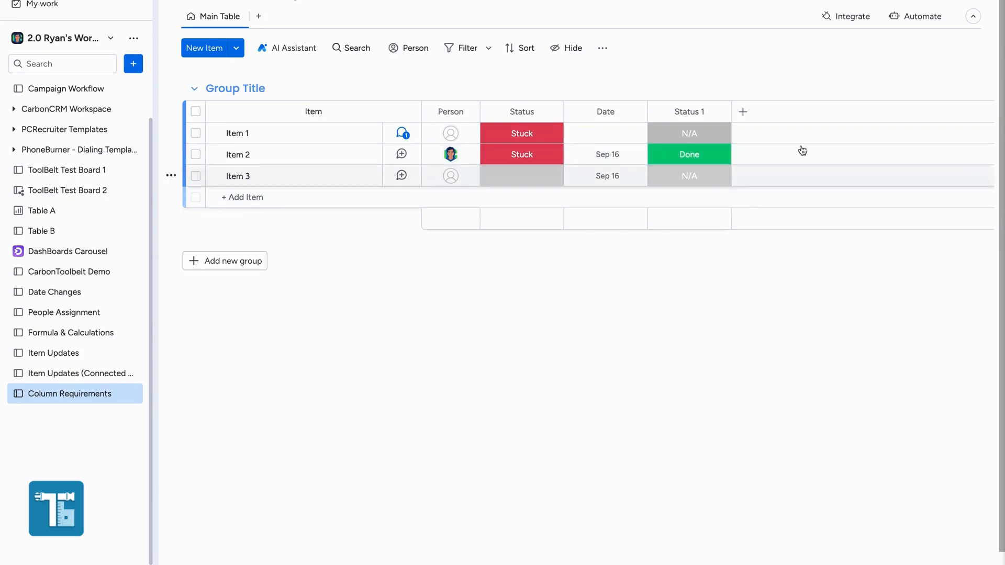
# - Turn off the active empty-columns integration and start adding the CarbonToolbelt Column Requirements v3.2.0 recipe that changes a status when an update contains certain words
pyautogui.click(851, 16)
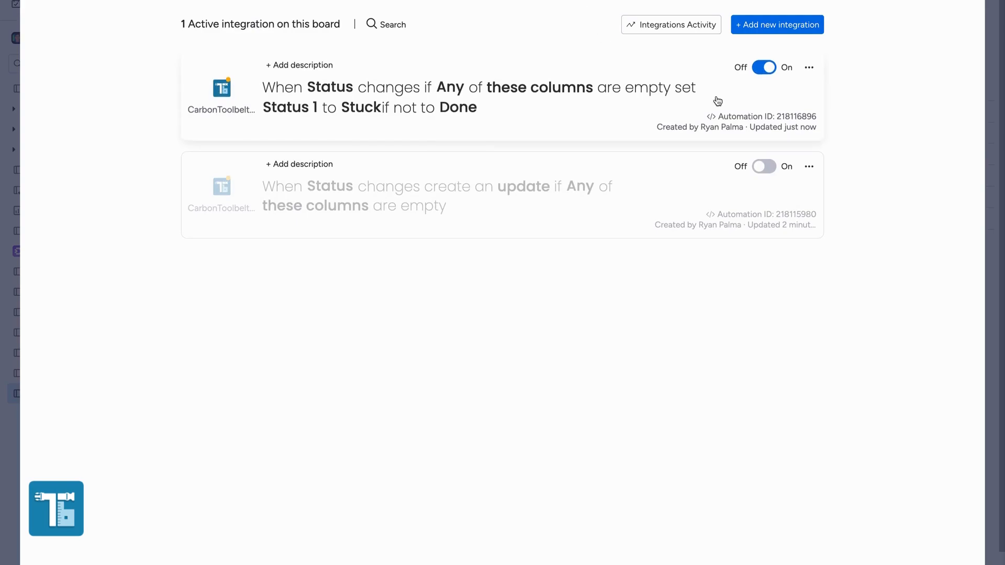
pyautogui.click(765, 68)
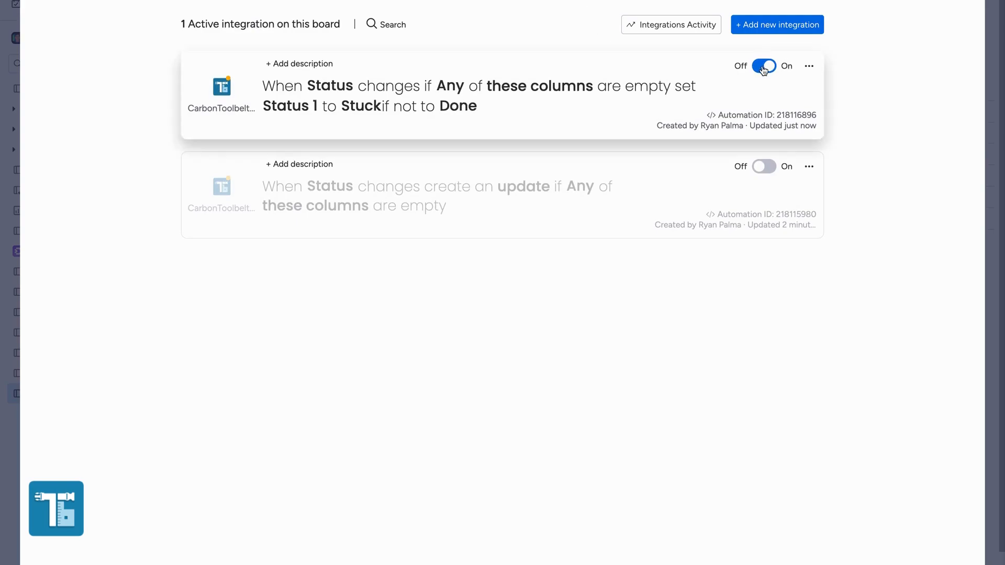
pyautogui.click(795, 24)
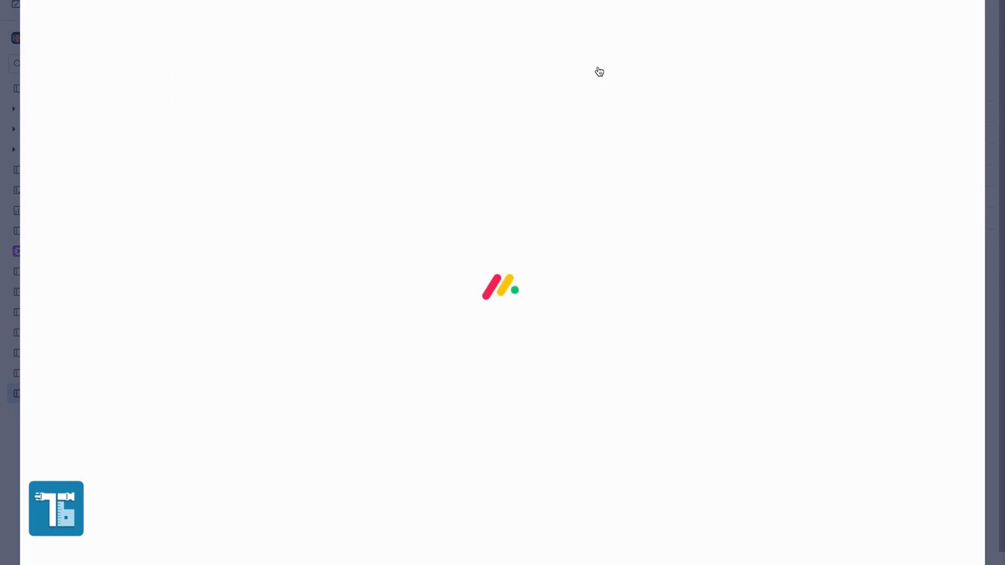
pyautogui.write('Column Requirements')
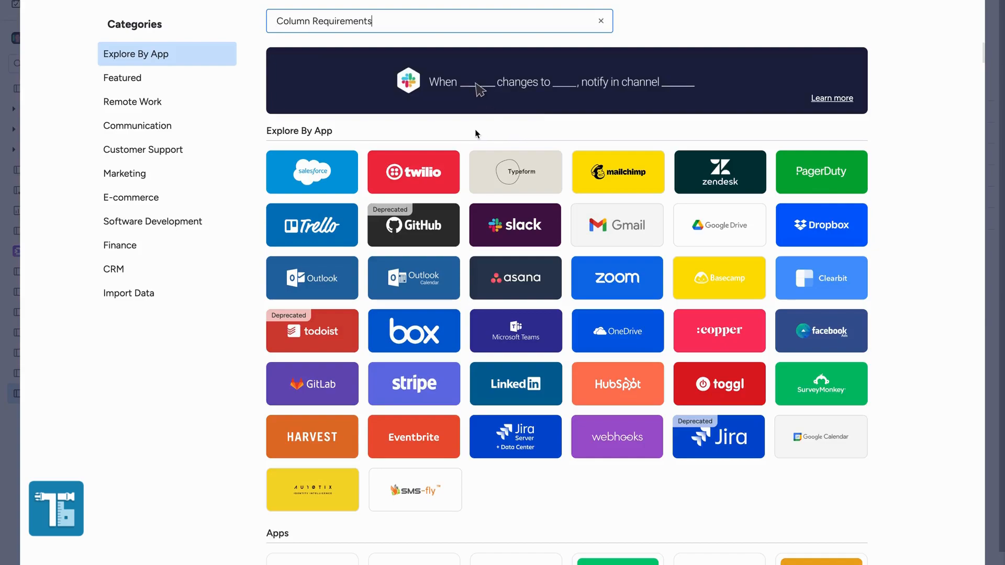
pyautogui.click(411, 207)
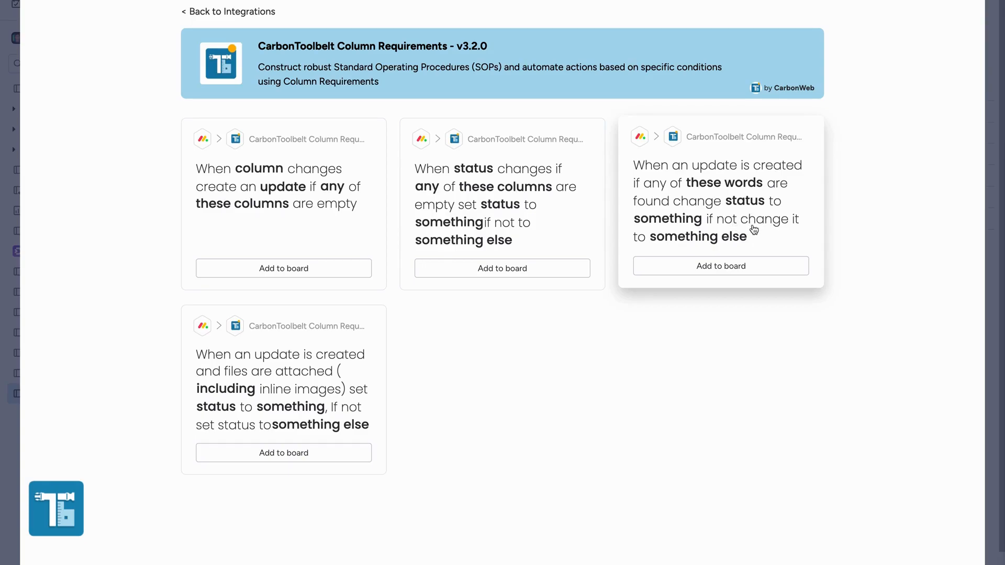
pyautogui.click(709, 269)
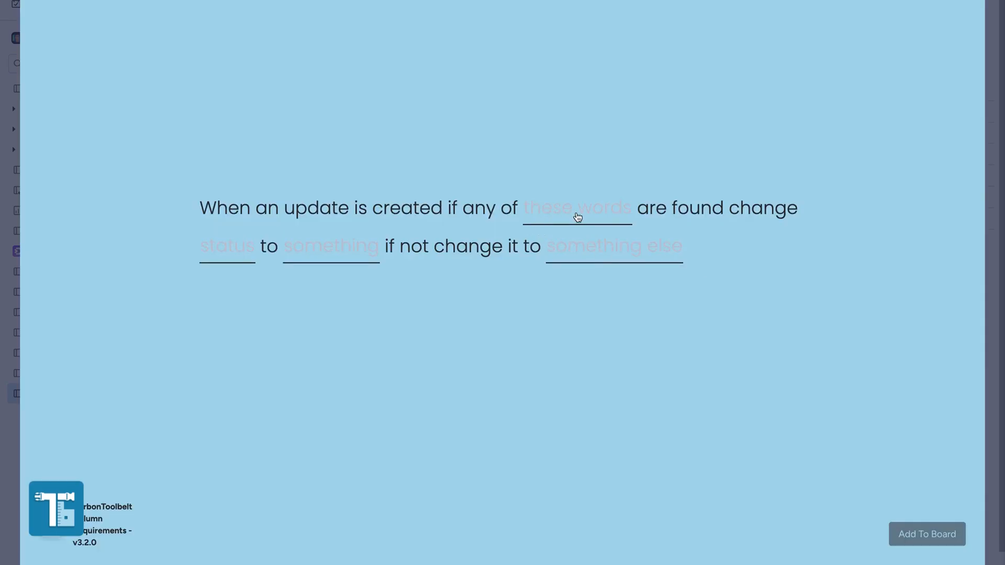
# - Set the words the recipe looks for in updates to "workflow"
pyautogui.click(579, 217)
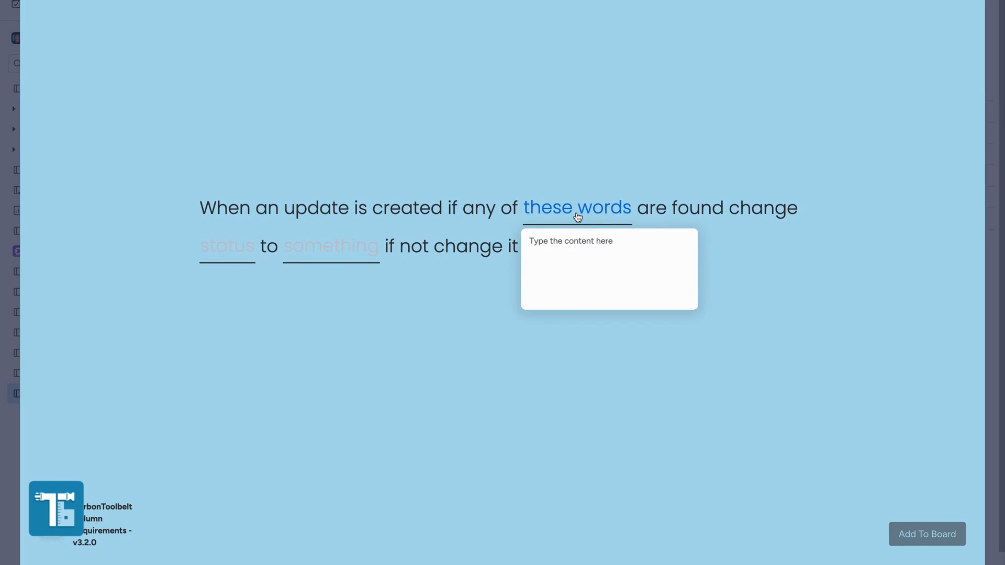
pyautogui.write('workflow')
pyautogui.click(748, 256)
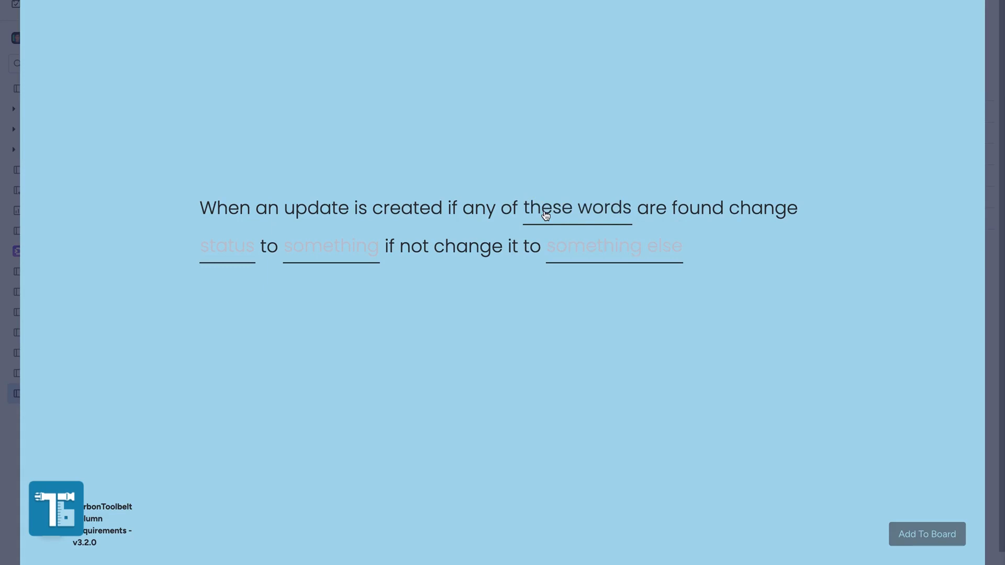
# - Have the recipe change Status 1 to Done when the words are found and to Stuck when they are not
pyautogui.click(217, 251)
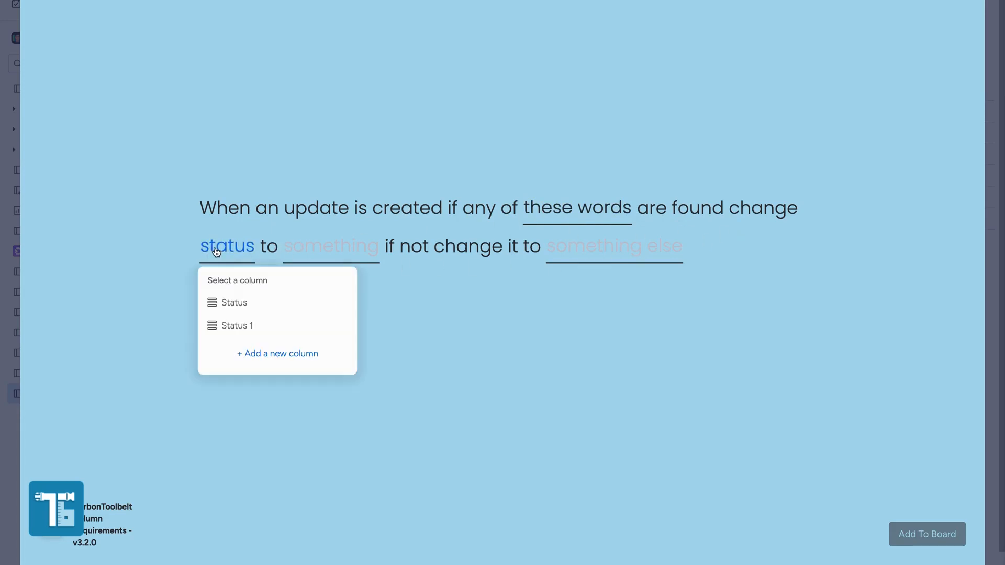
pyautogui.click(245, 326)
pyautogui.click(328, 251)
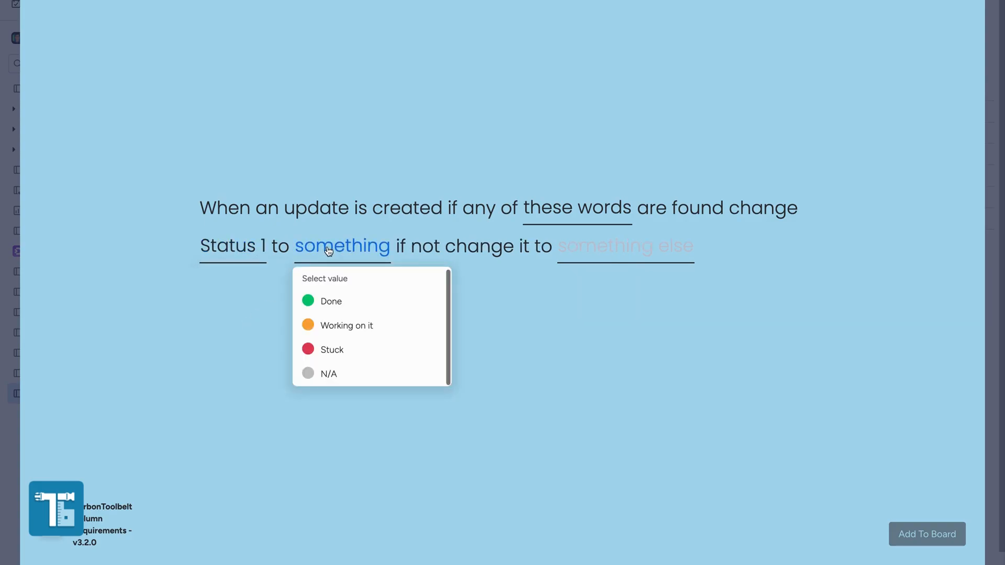
pyautogui.click(331, 301)
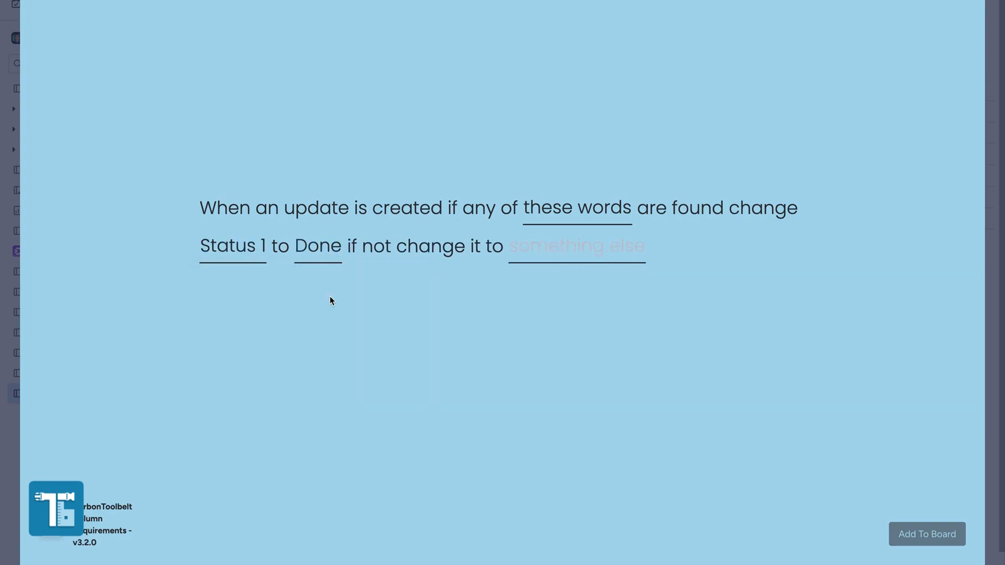
pyautogui.click(595, 256)
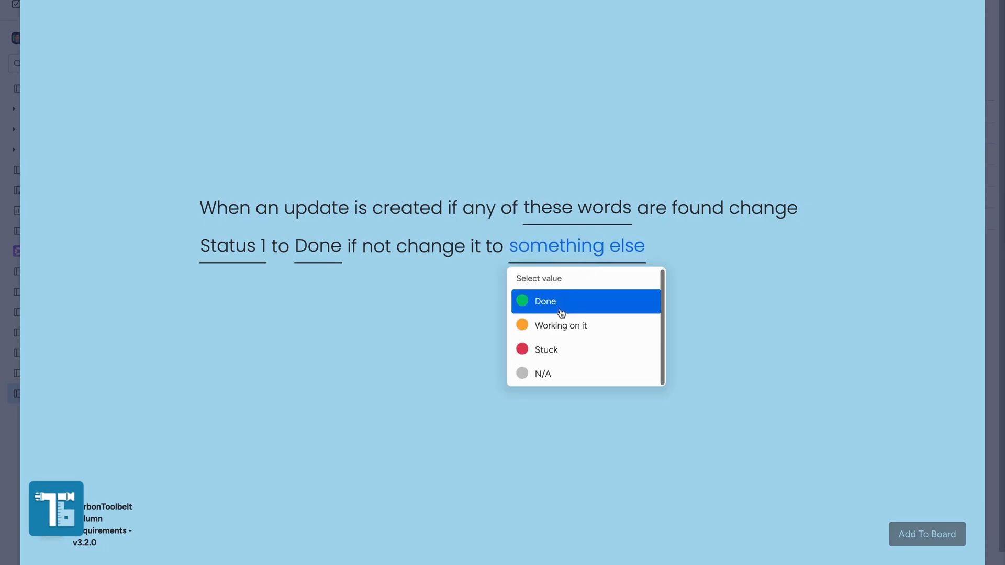
pyautogui.click(555, 349)
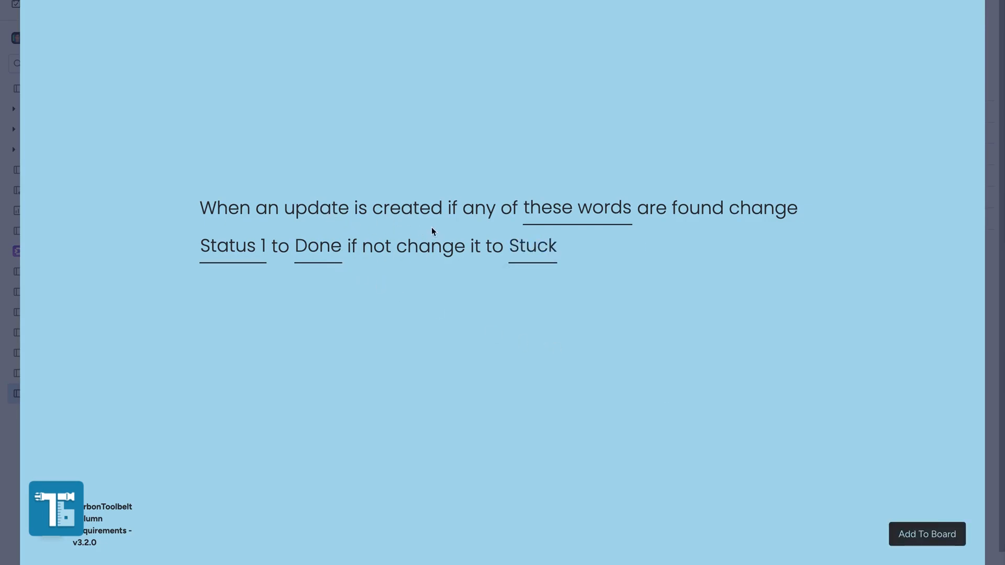
# - Review the recipe's trigger words, add the integration to the board and return to the main table
pyautogui.click(596, 222)
pyautogui.click(564, 243)
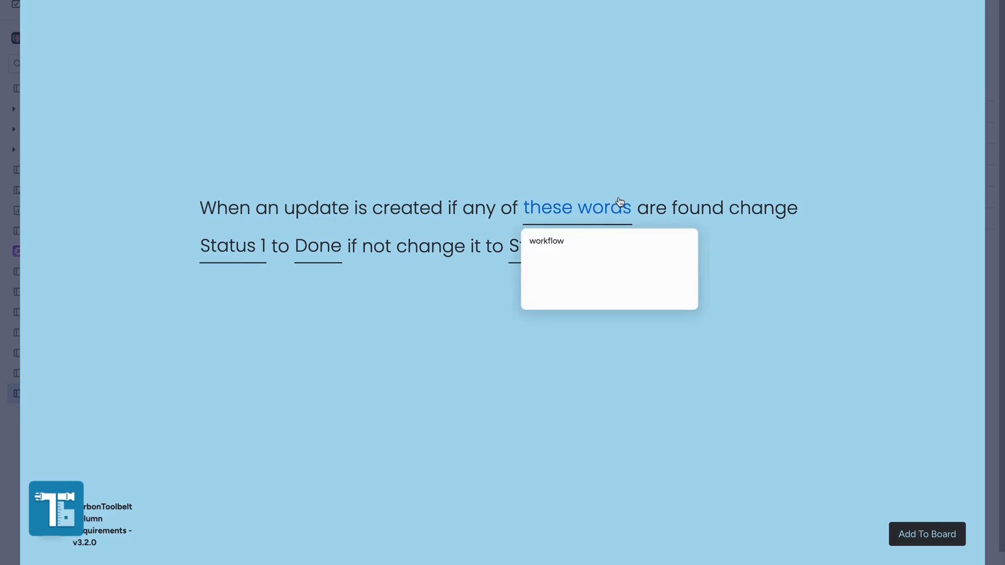
pyautogui.click(634, 151)
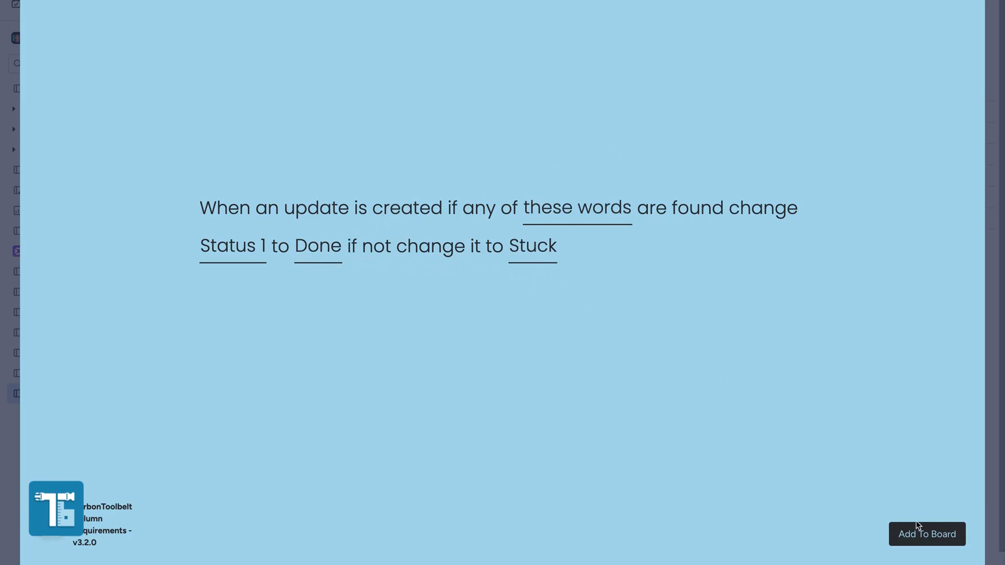
pyautogui.click(936, 532)
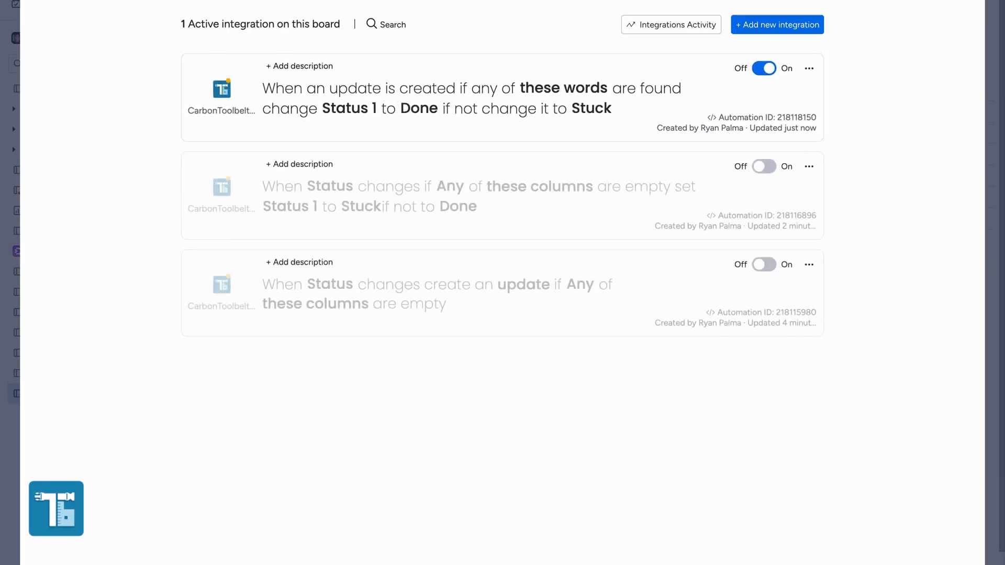
pyautogui.press('Escape')
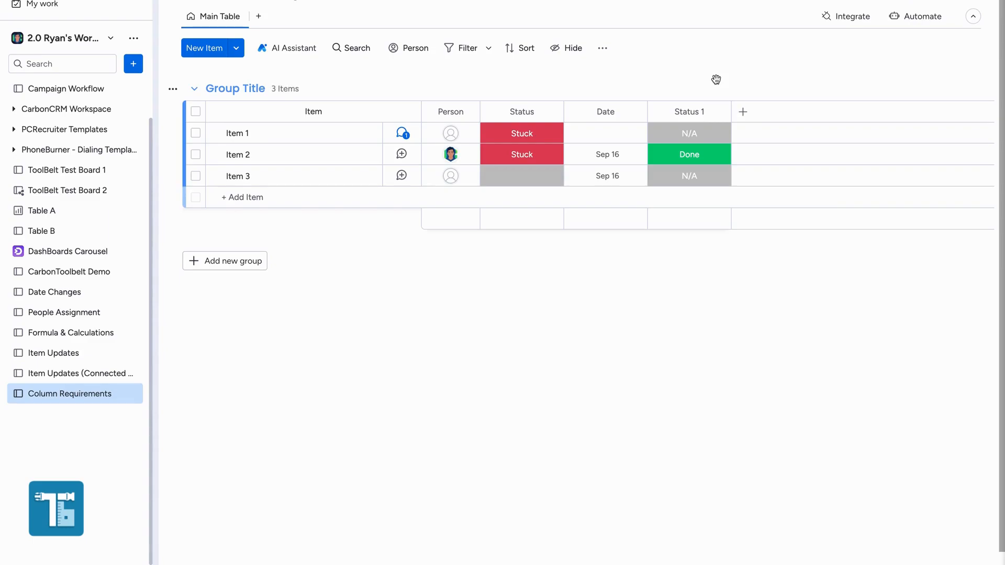
# - Set Item 2's Status 1 to N/A and post the update "Hello! The workflow is now done!" on that item
pyautogui.click(704, 156)
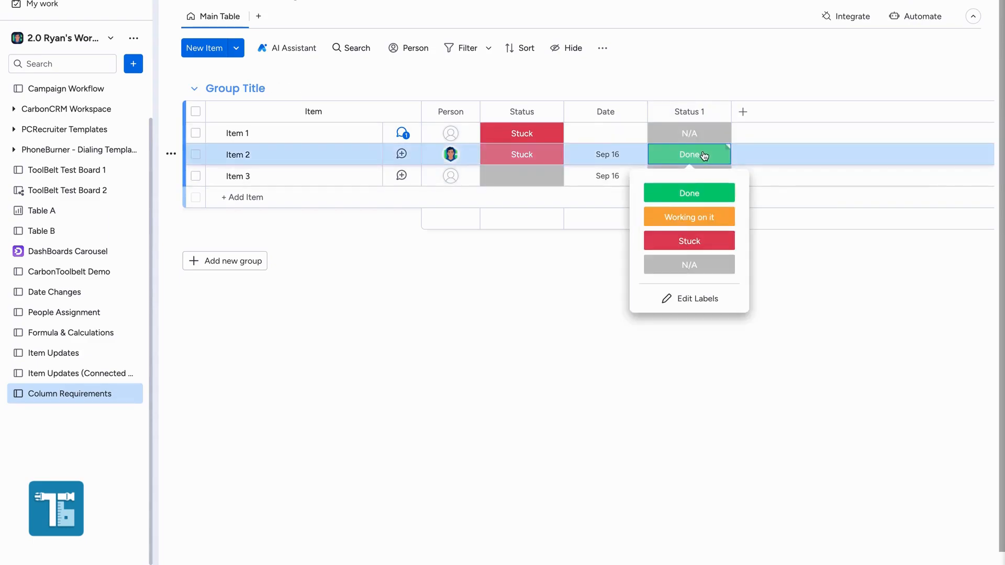
pyautogui.click(689, 264)
pyautogui.click(401, 154)
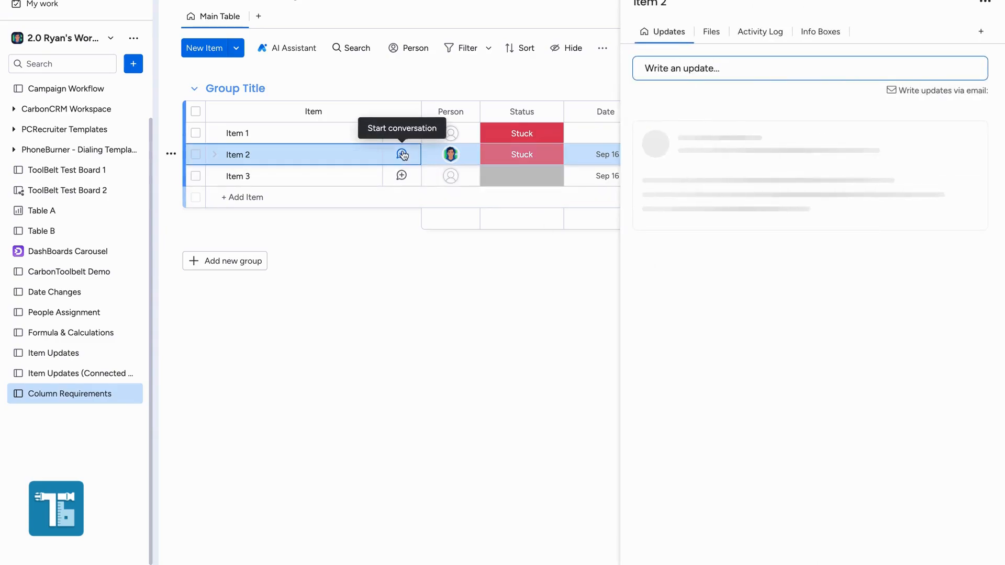
pyautogui.click(696, 75)
pyautogui.write('Hello')
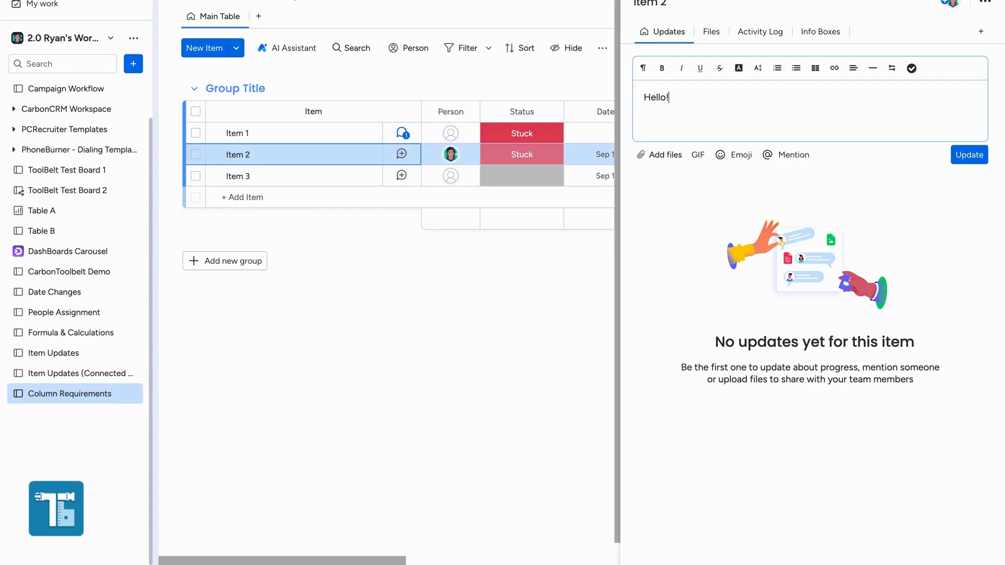
pyautogui.write('! The workflow is n')
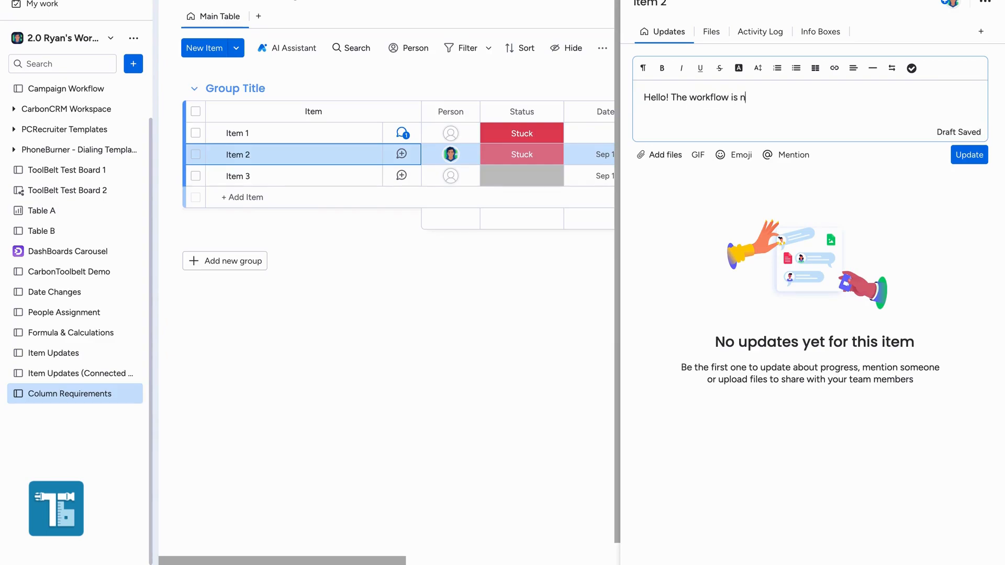
pyautogui.write('ow done!')
pyautogui.click(964, 156)
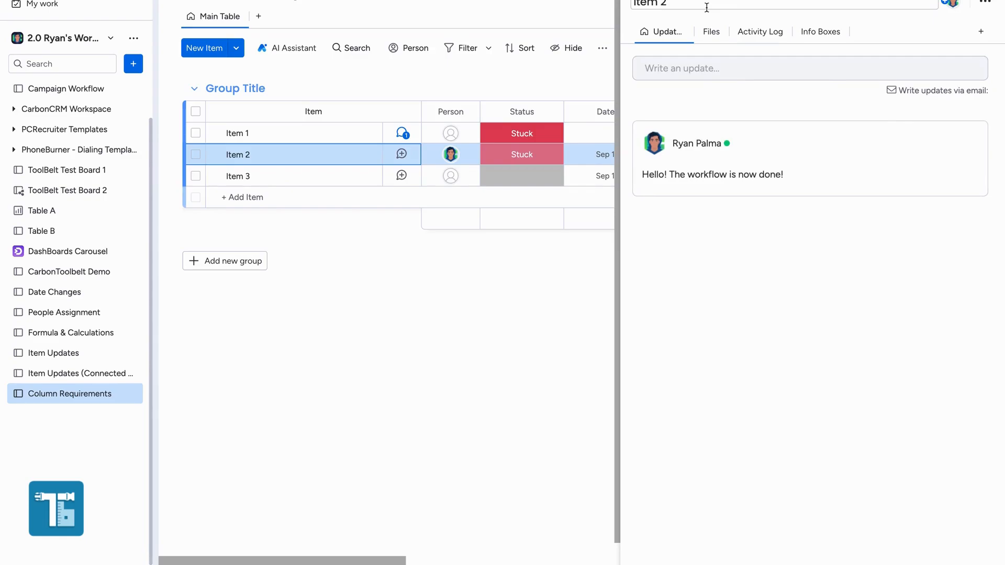
pyautogui.click(639, 0)
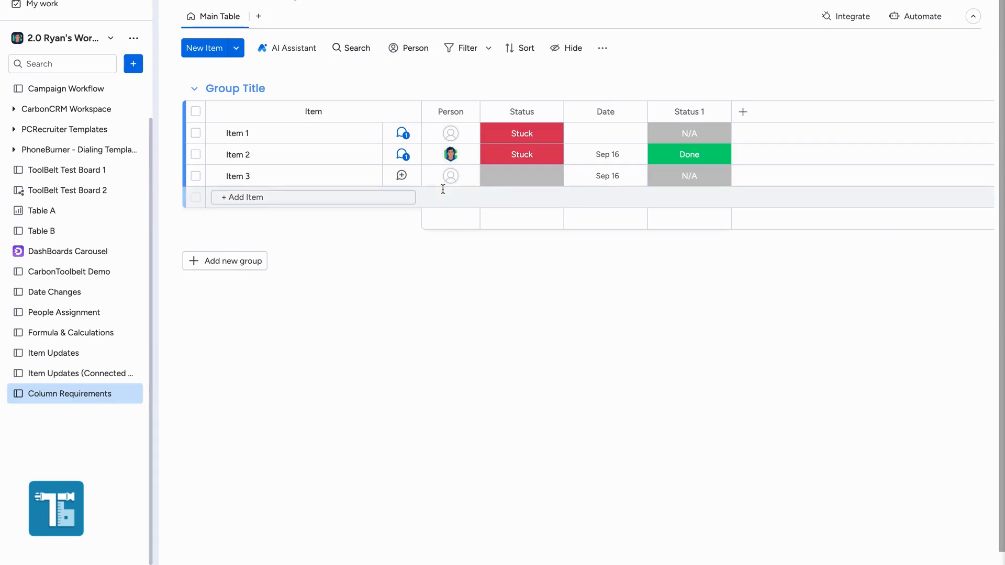
# - Post the update "Hello! The project is done!" on Item 3 and return to the board
pyautogui.click(401, 175)
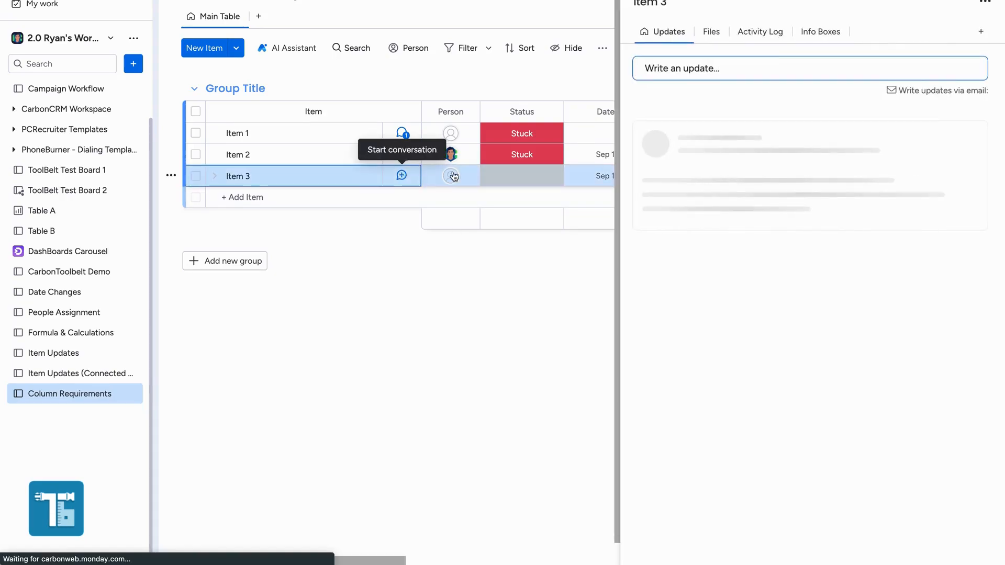
pyautogui.click(729, 70)
pyautogui.write('Hello ')
pyautogui.write(' The ')
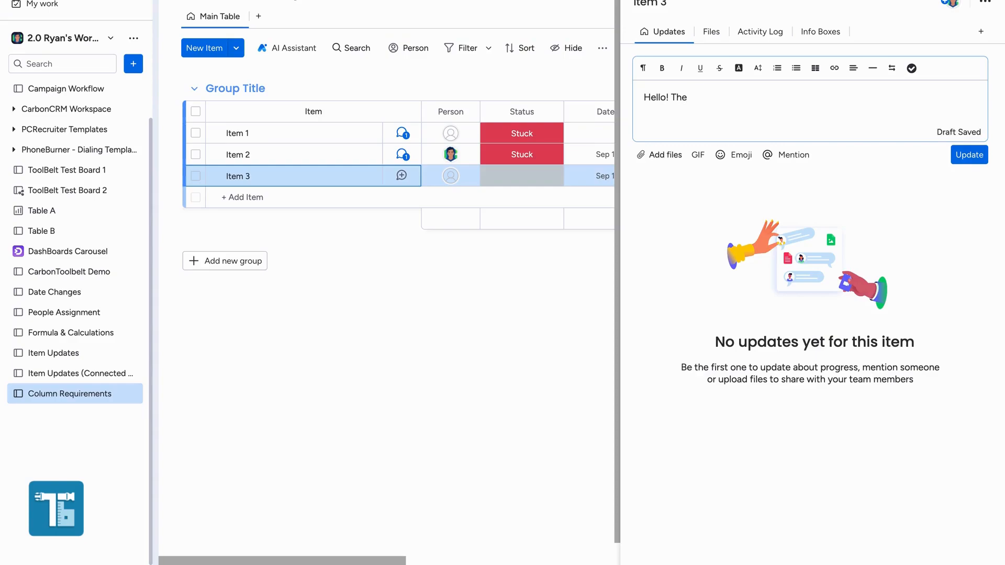
pyautogui.write('project is done!')
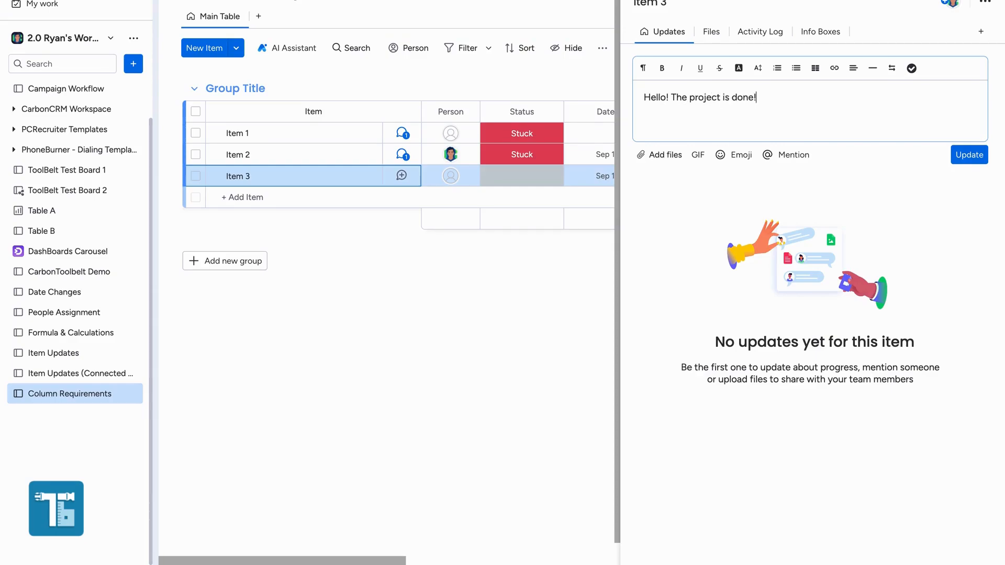
pyautogui.click(969, 155)
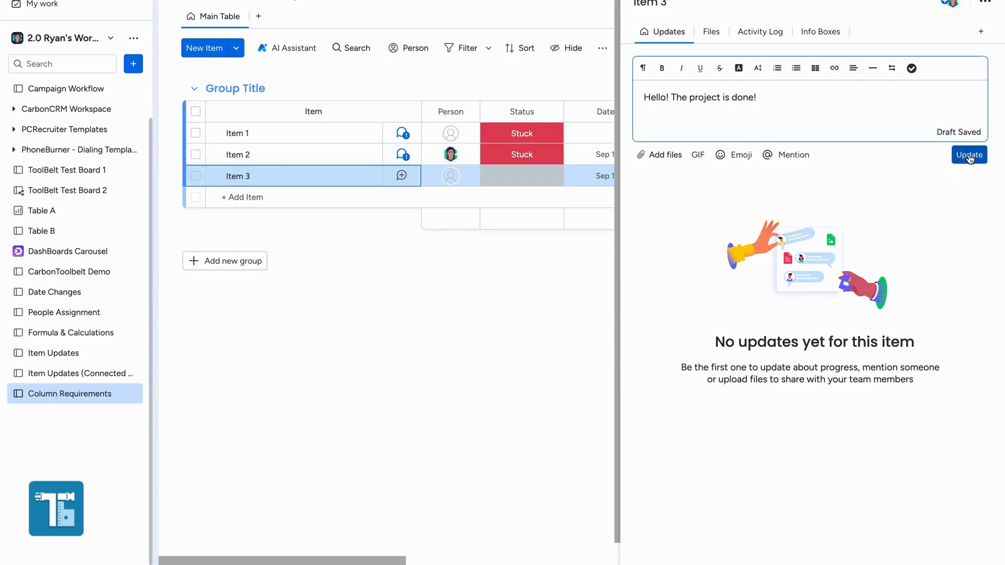
pyautogui.click(638, 1)
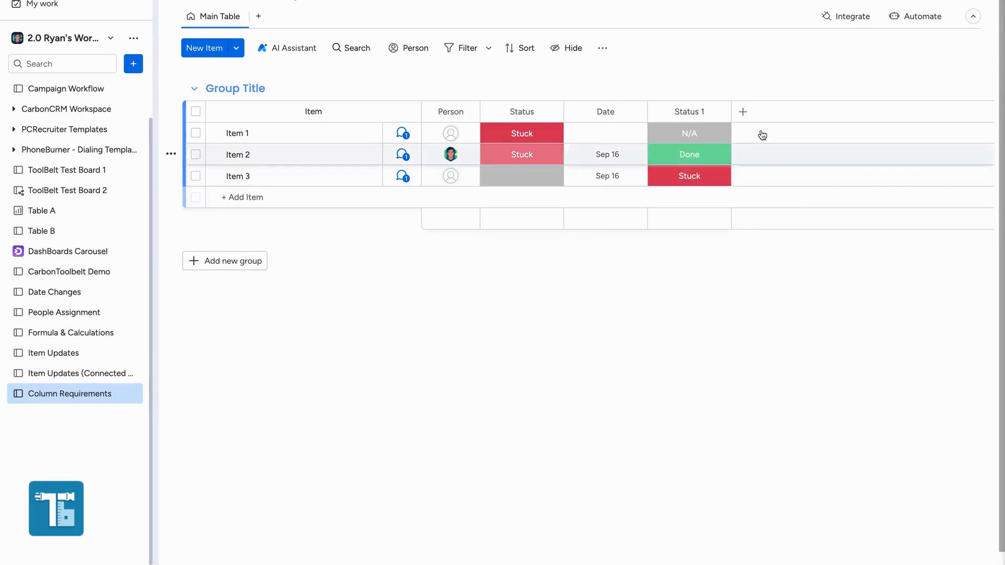
# - Turn off the trigger-words integration and start the files-attached update recipe from CarbonToolbelt Column Requirements - v3.2.0
pyautogui.click(848, 17)
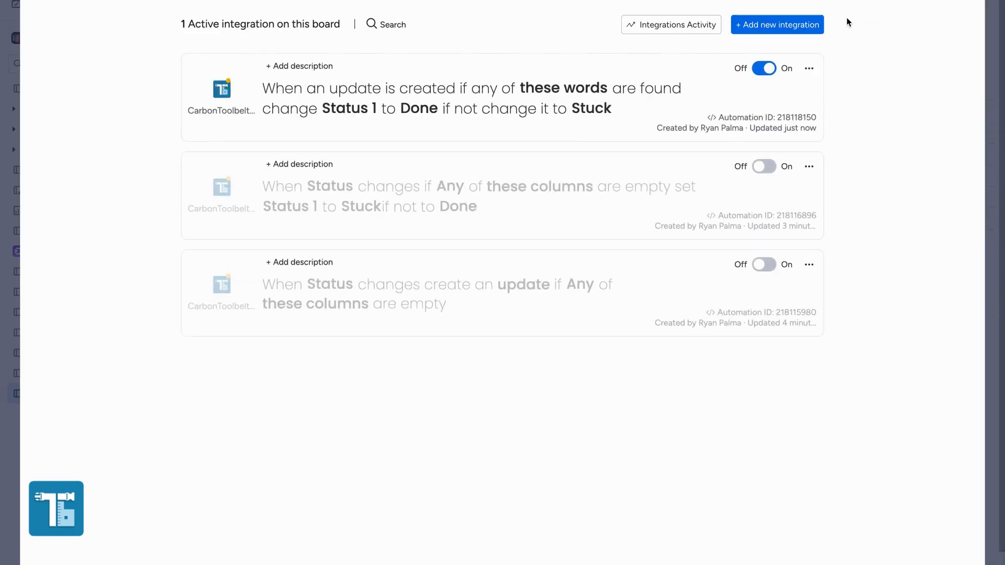
pyautogui.click(764, 68)
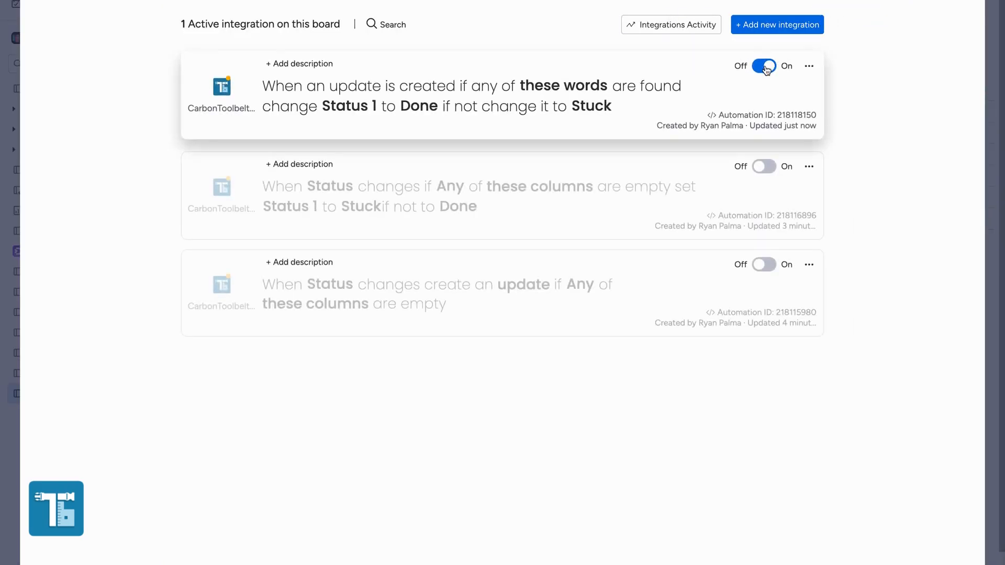
pyautogui.click(801, 30)
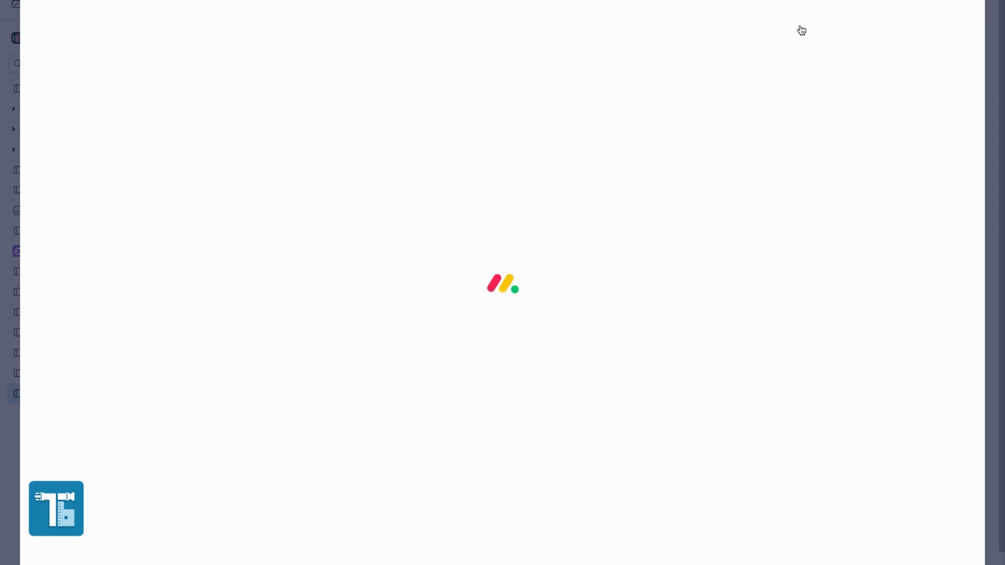
pyautogui.write('Column Requirements')
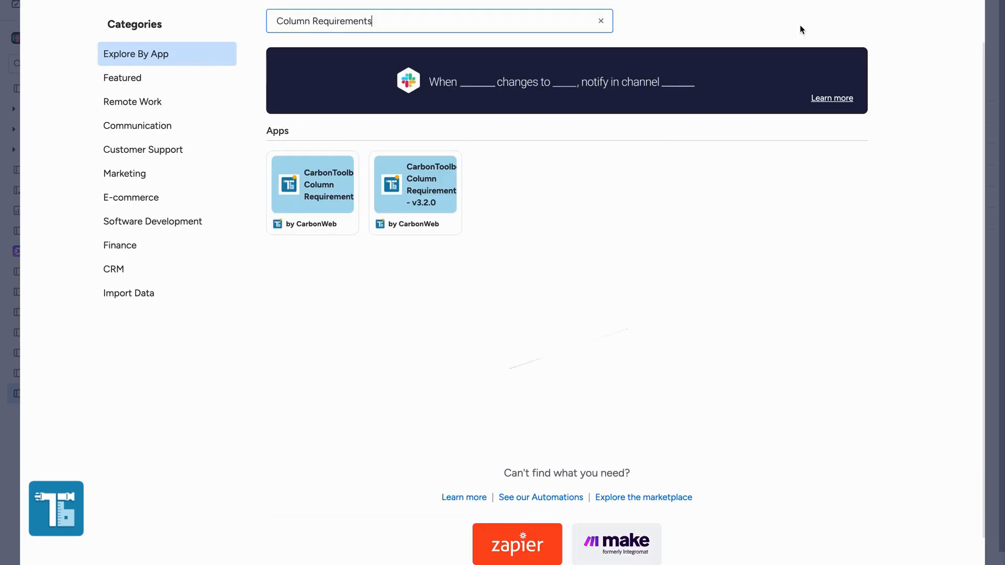
pyautogui.click(438, 189)
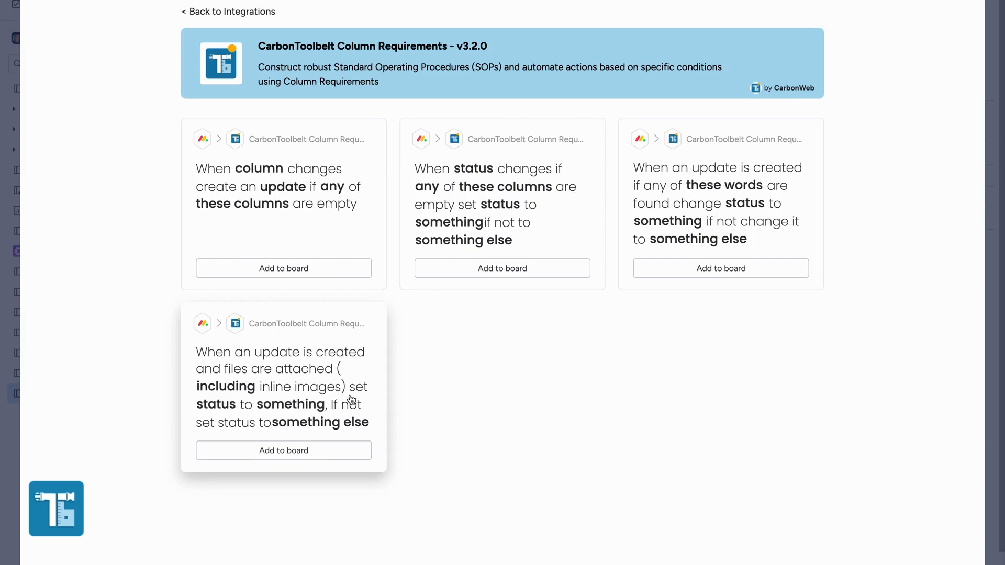
pyautogui.click(283, 451)
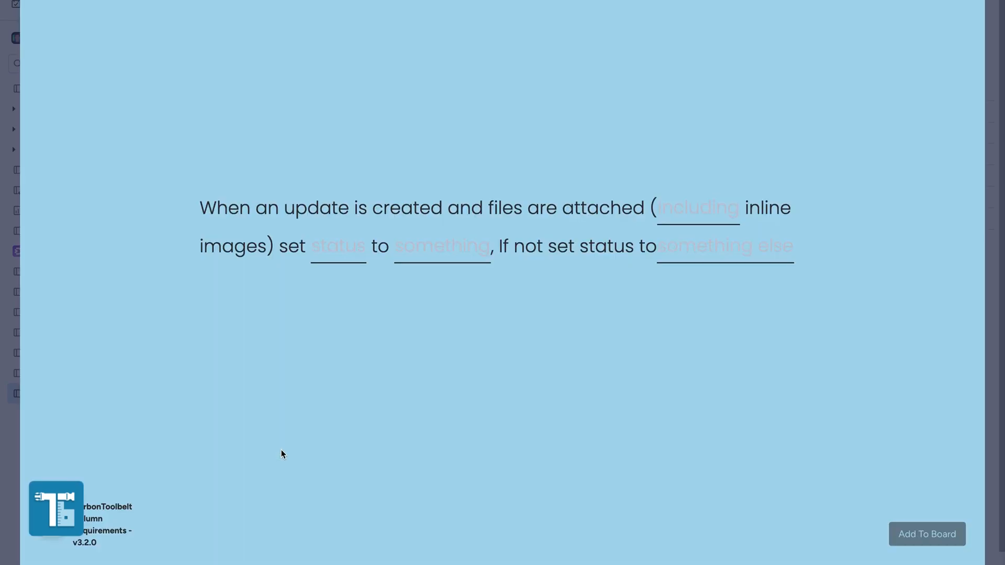
# - Configure the recipe to count files including inline images, set Status 1 to Done or otherwise Stuck, and add it to the board
pyautogui.click(730, 204)
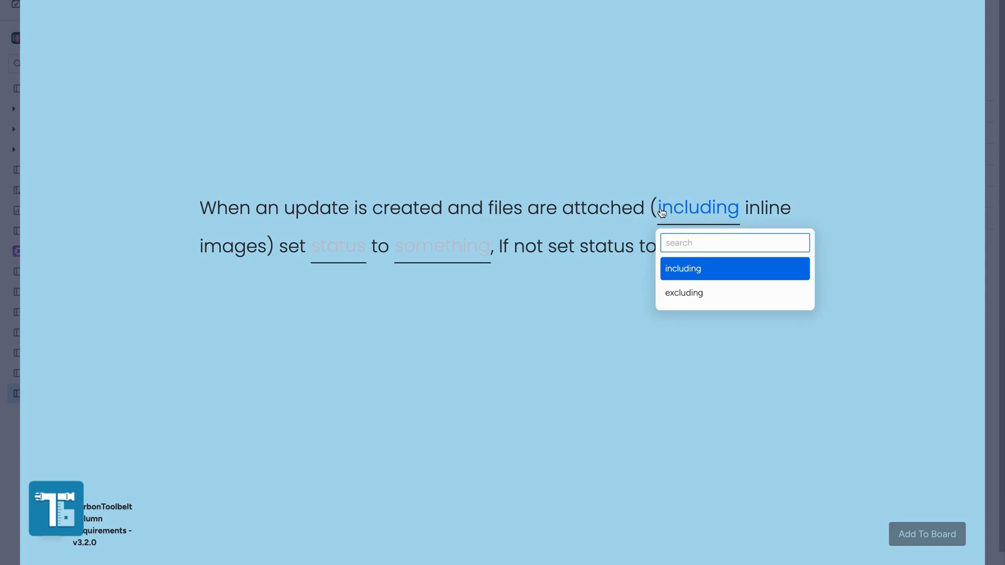
pyautogui.click(705, 272)
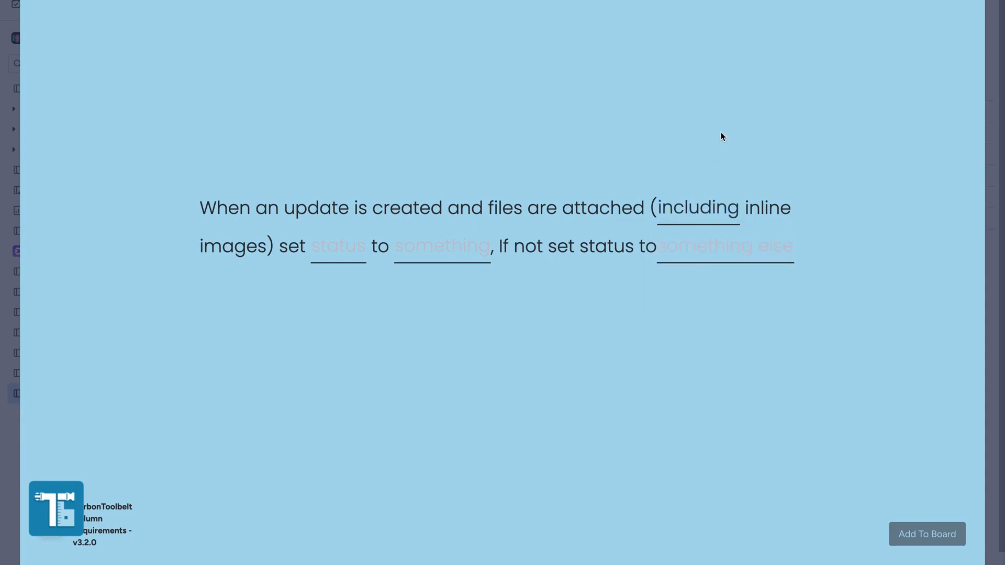
pyautogui.click(342, 249)
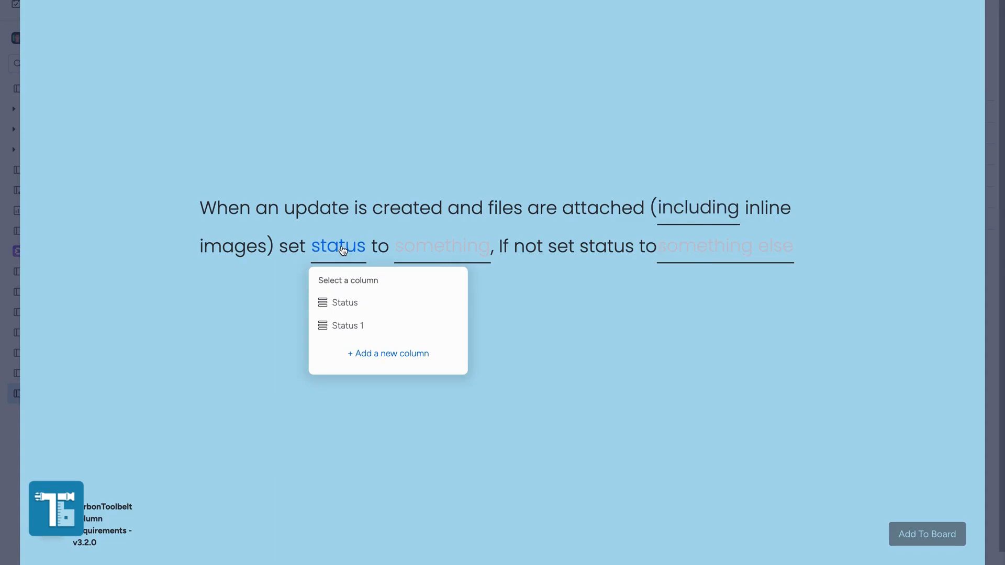
pyautogui.click(350, 326)
pyautogui.click(459, 246)
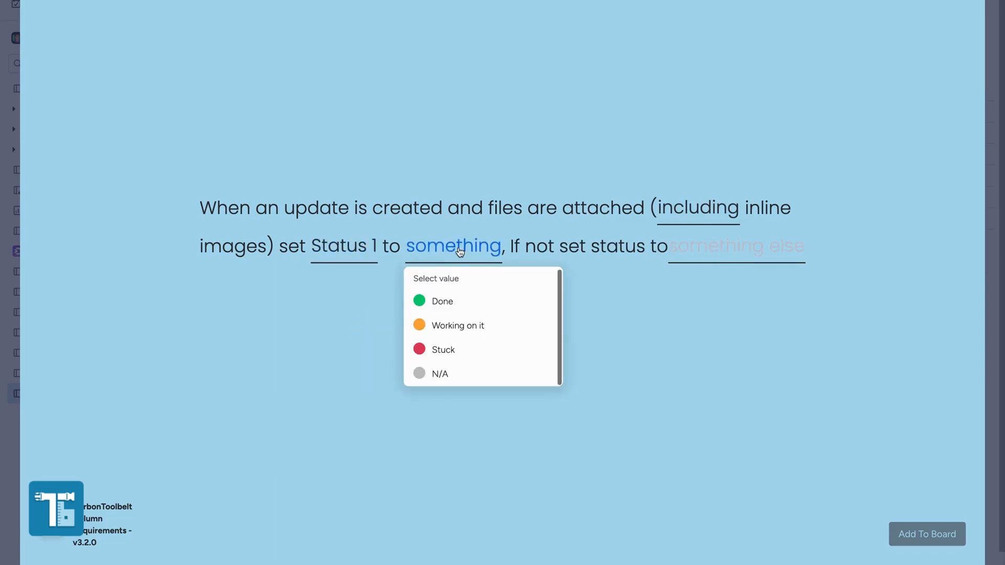
pyautogui.click(463, 302)
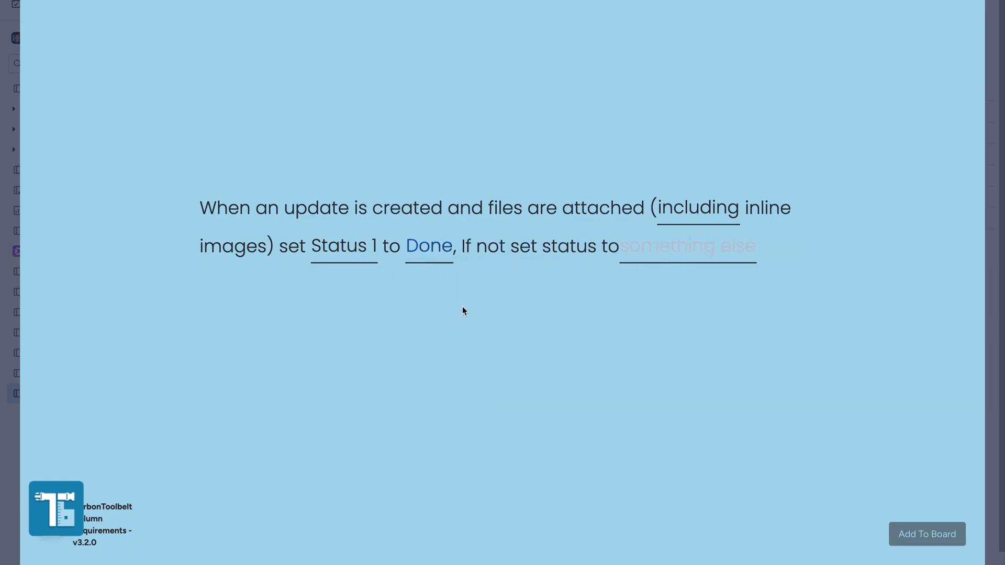
pyautogui.click(662, 254)
pyautogui.click(670, 355)
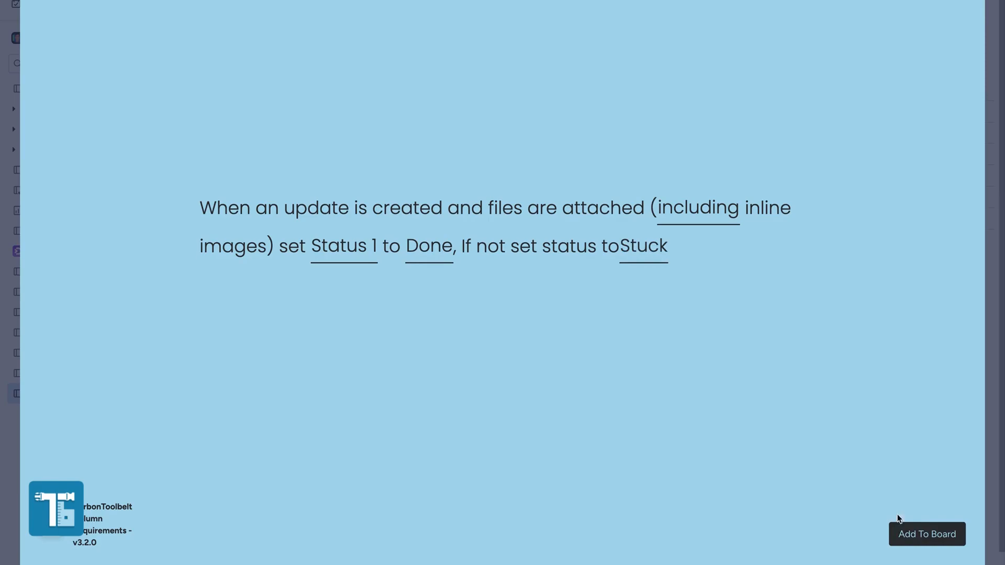
pyautogui.click(916, 526)
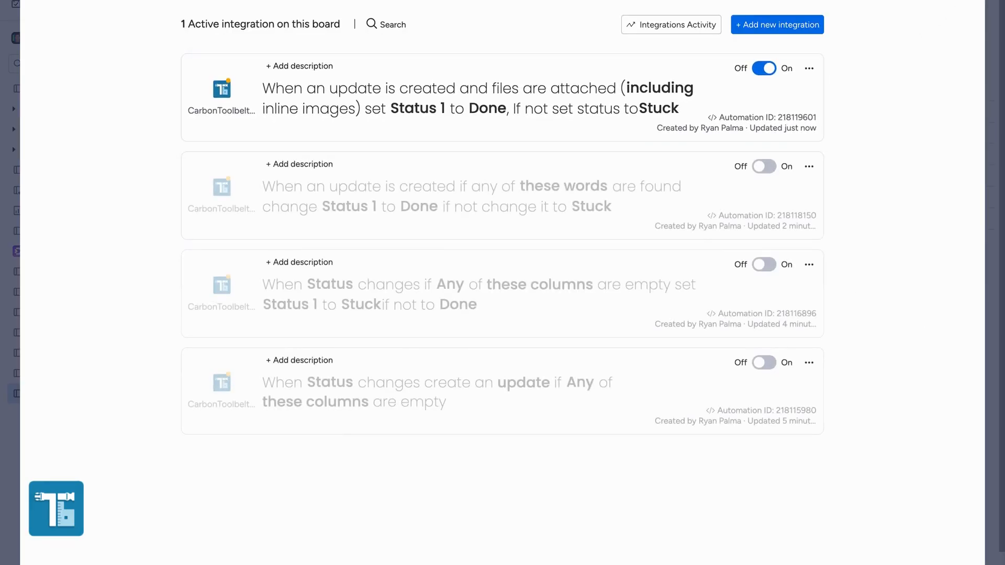
pyautogui.click(969, 2)
# - Add a new item named "Item 4" to the group
pyautogui.click(255, 197)
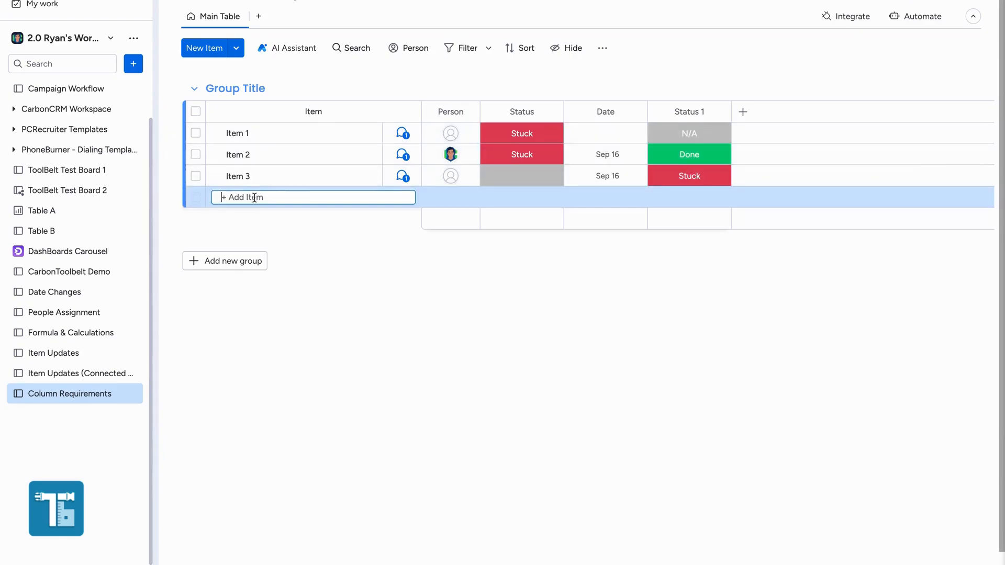
pyautogui.write('Item 4')
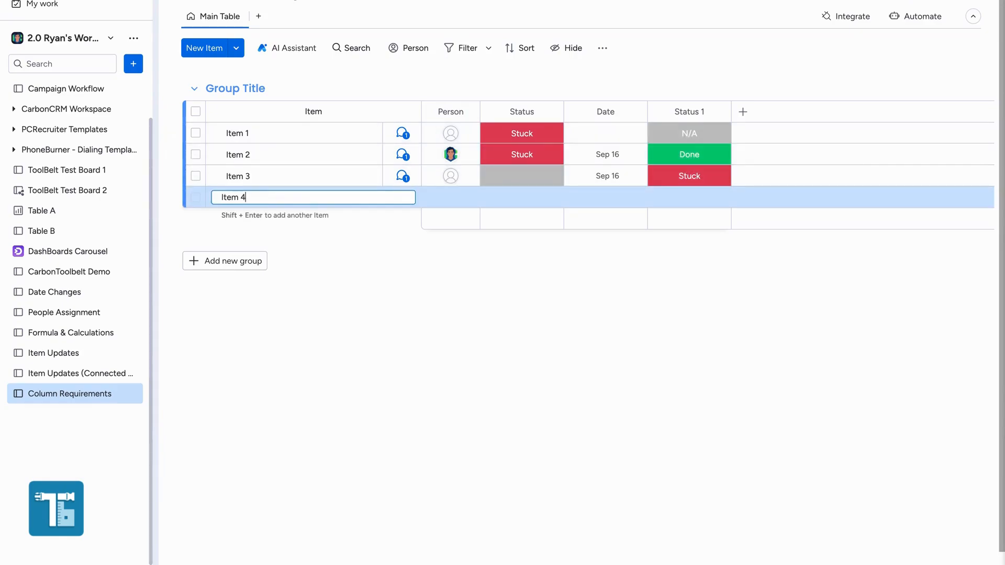
pyautogui.press('Return')
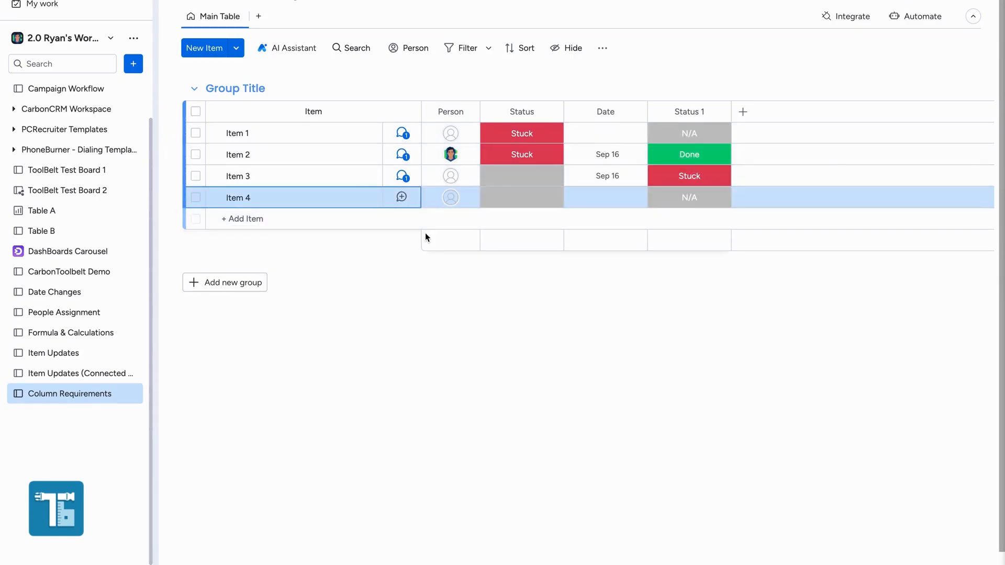
# - Write the update text "Hello, I am giving you this image." on Item 4
pyautogui.click(401, 196)
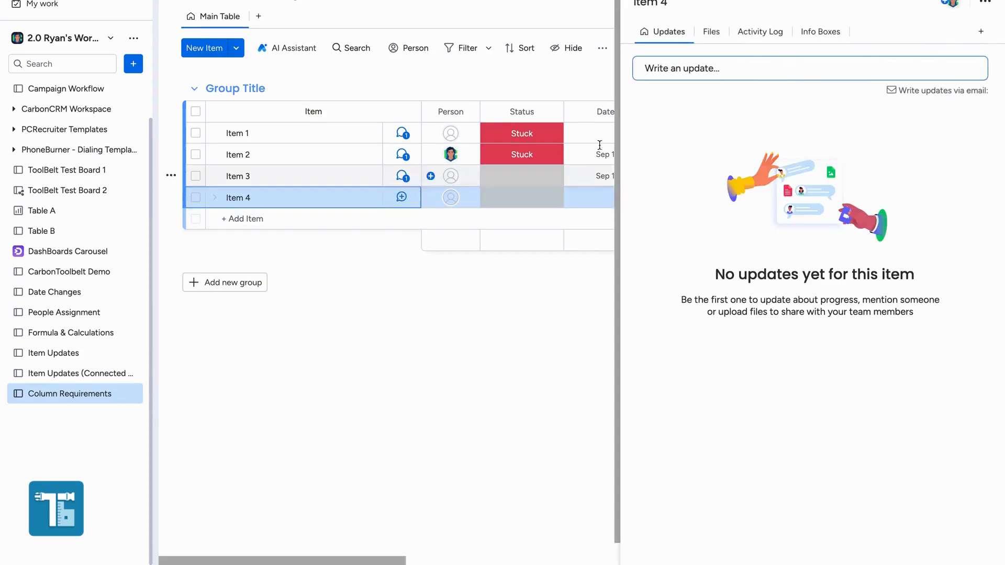
pyautogui.click(742, 71)
pyautogui.write('Hello, I am')
pyautogui.write('giving ')
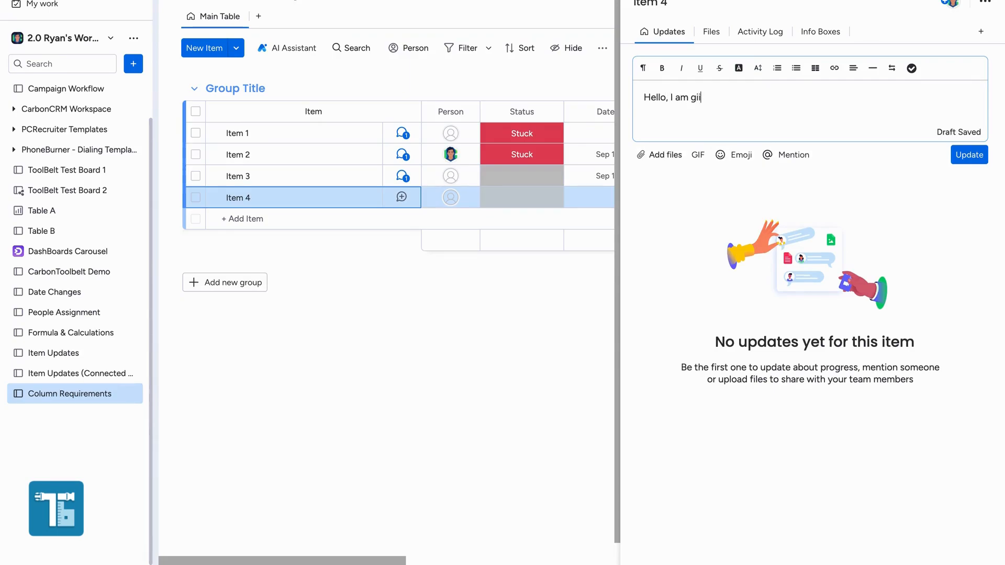
pyautogui.write('ou this imiage.')
# - Attach the dog JPEG image from the computer's Desktop folder to Item 4's draft update
pyautogui.click(662, 156)
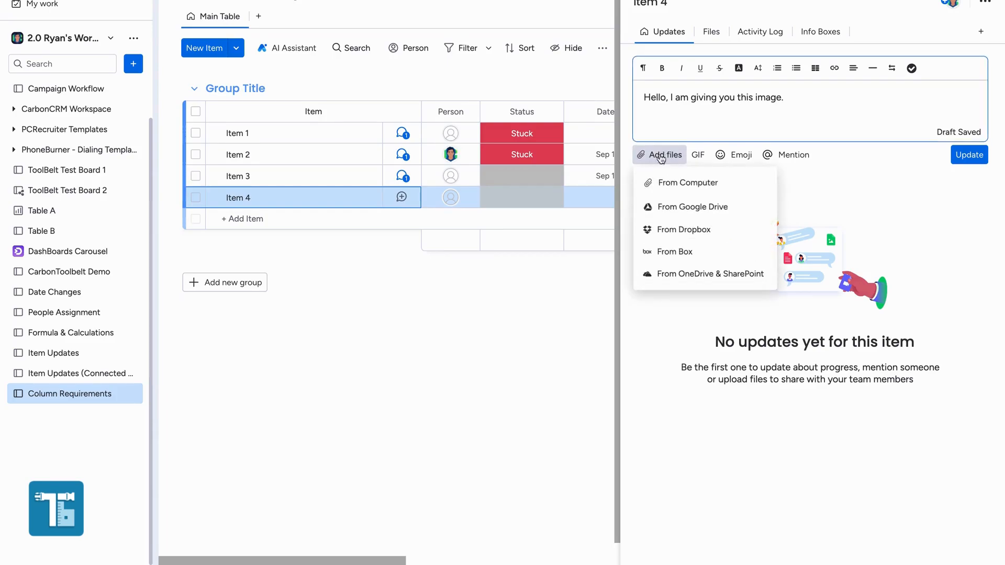
pyautogui.click(677, 179)
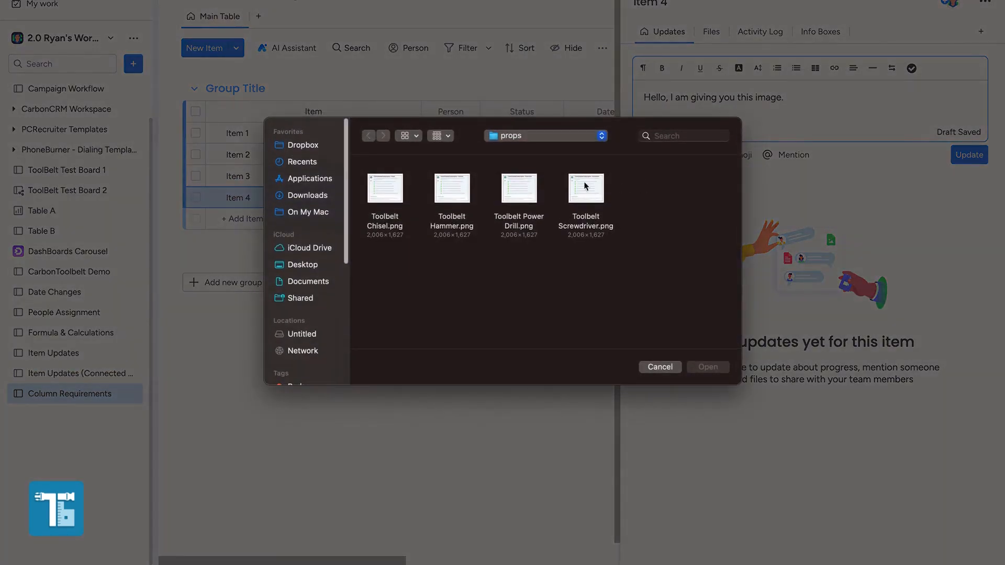
pyautogui.click(306, 263)
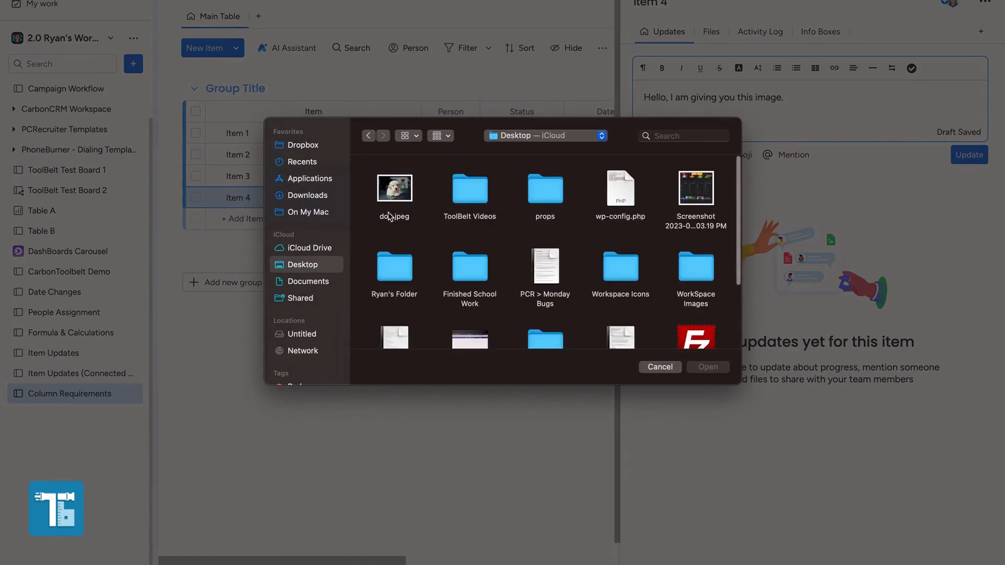
pyautogui.click(390, 199)
pyautogui.click(714, 368)
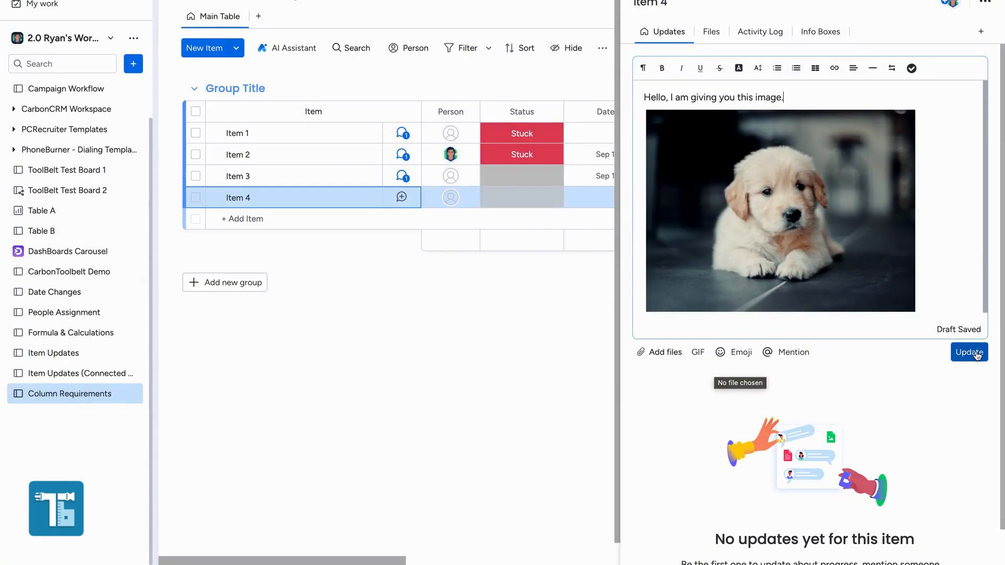
# - Post the update with its image on Item 4, expand it to check the full picture, and return to the board
pyautogui.click(962, 352)
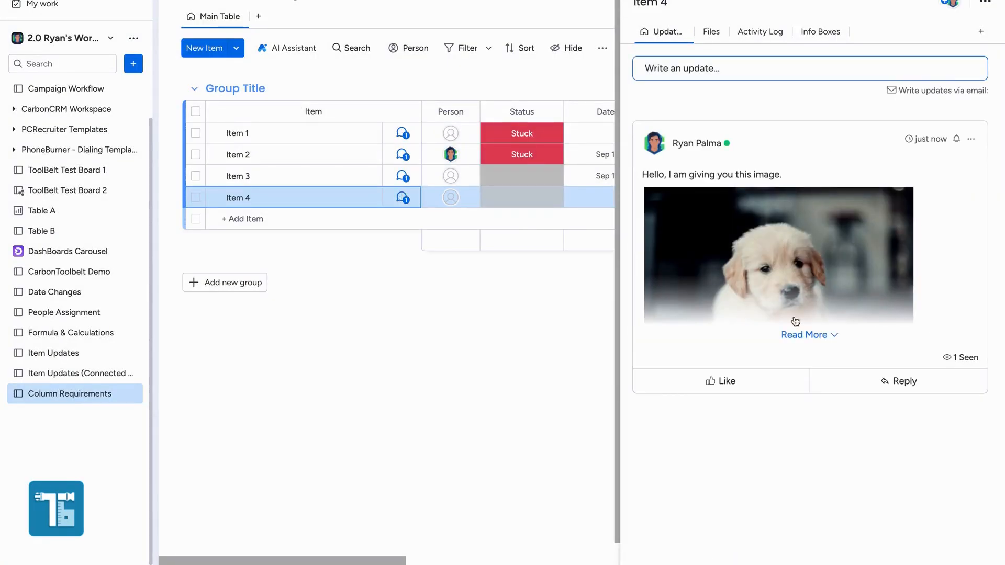
pyautogui.click(813, 338)
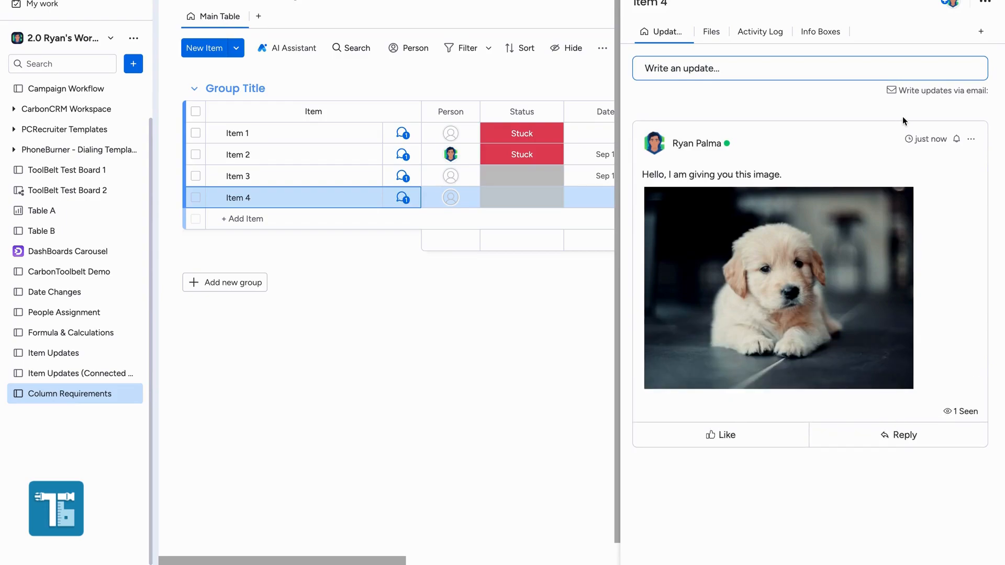
pyautogui.click(639, 0)
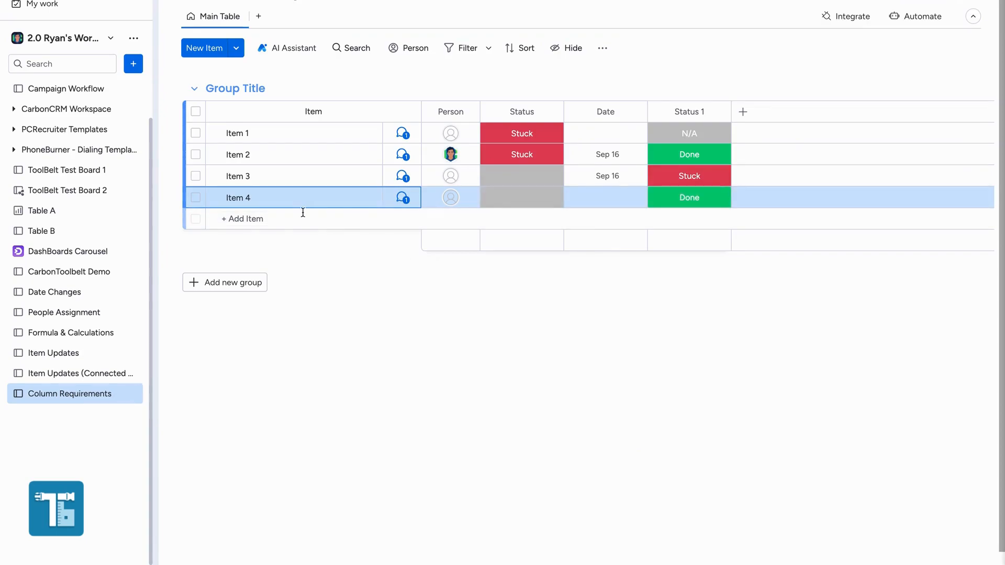
# - Add another item named "Item 5" below Item 4
pyautogui.click(298, 219)
pyautogui.write('Item 5')
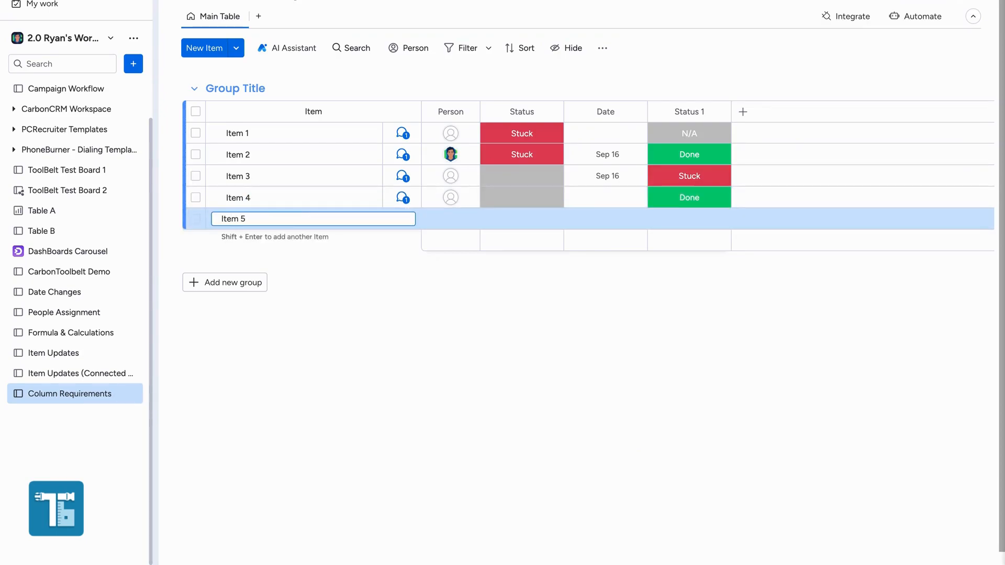
pyautogui.press('Return')
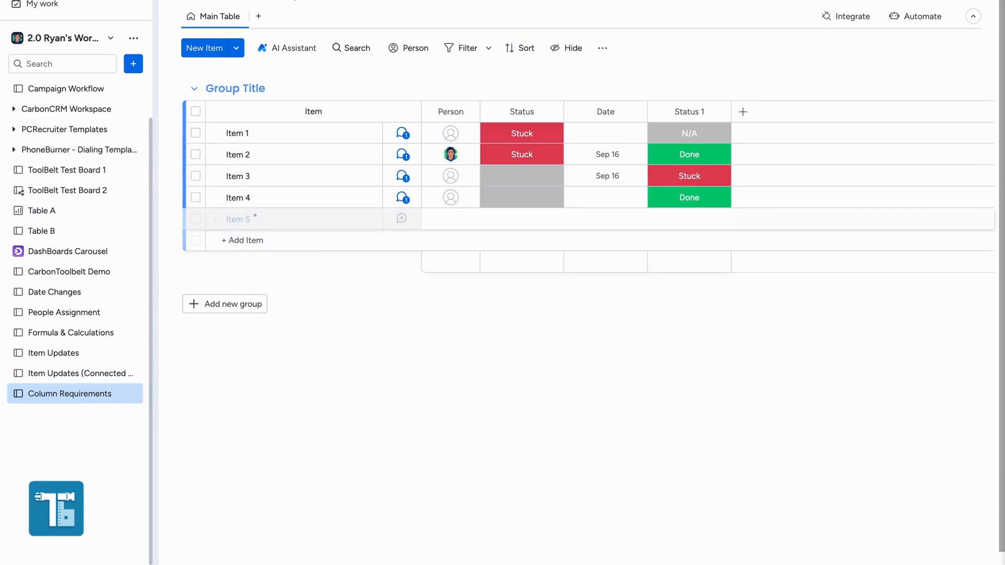
# - Post the update "Hello, here is the image:" on Item 5 without attaching a file, and return to the board
pyautogui.click(402, 220)
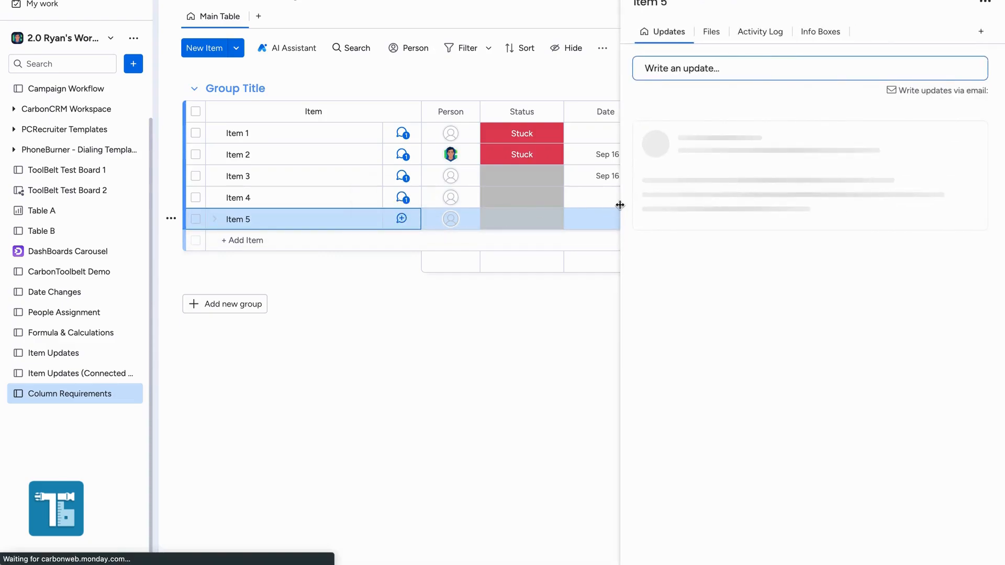
pyautogui.click(707, 68)
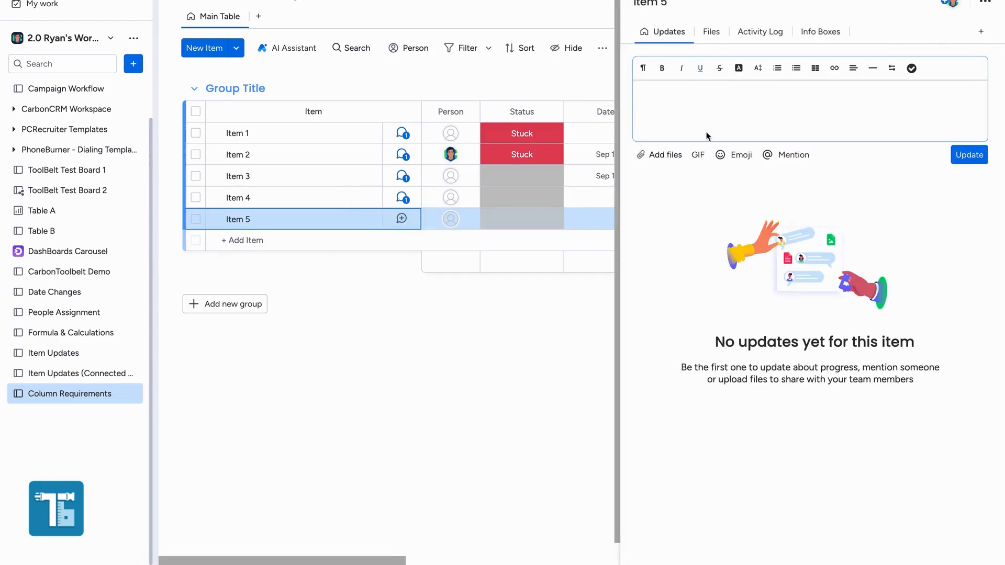
pyautogui.write('Hello, here is the image')
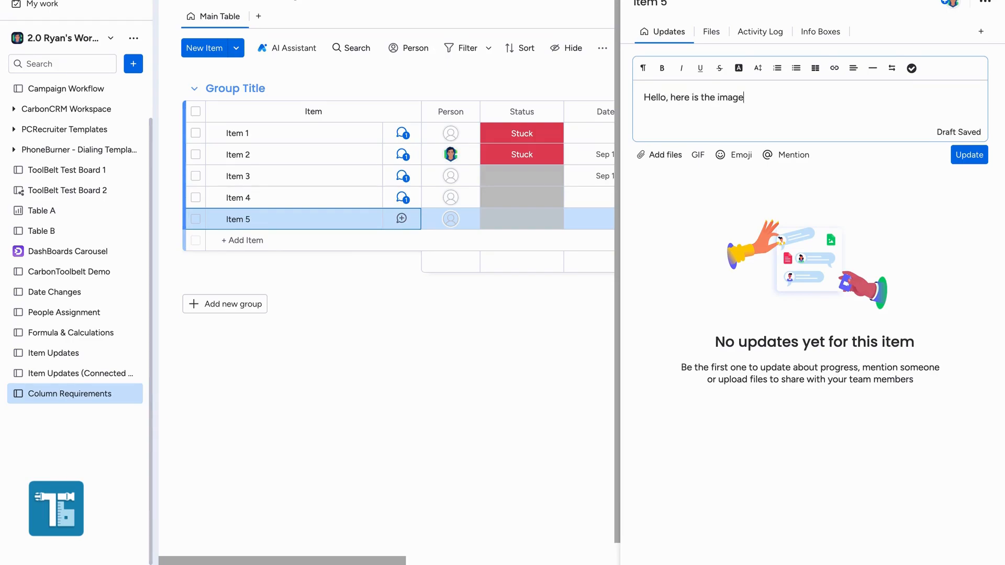
pyautogui.write(':')
pyautogui.click(970, 155)
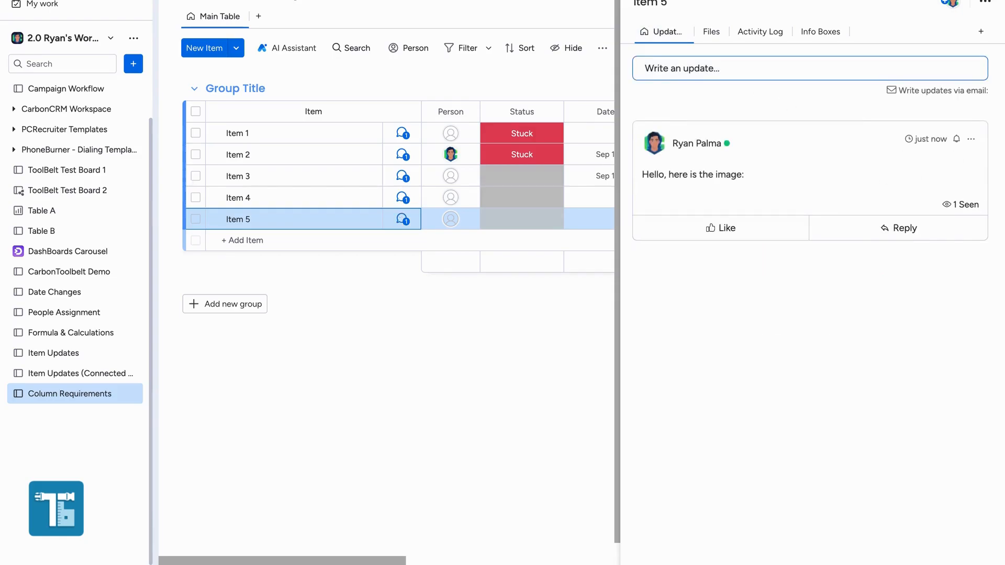
pyautogui.click(638, 1)
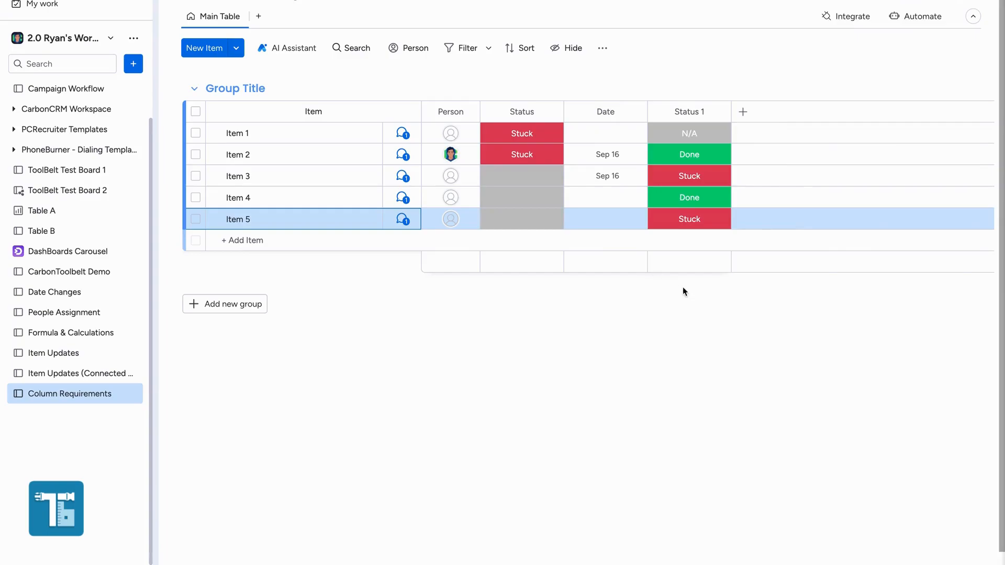